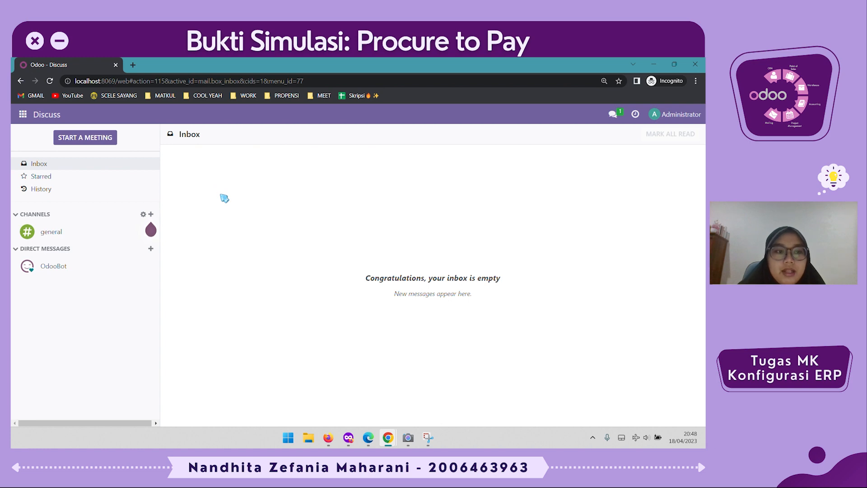
Go to the user management list in Settings and open the accountant's user record to view its access rights.
left_click(21, 121)
left_click(47, 287)
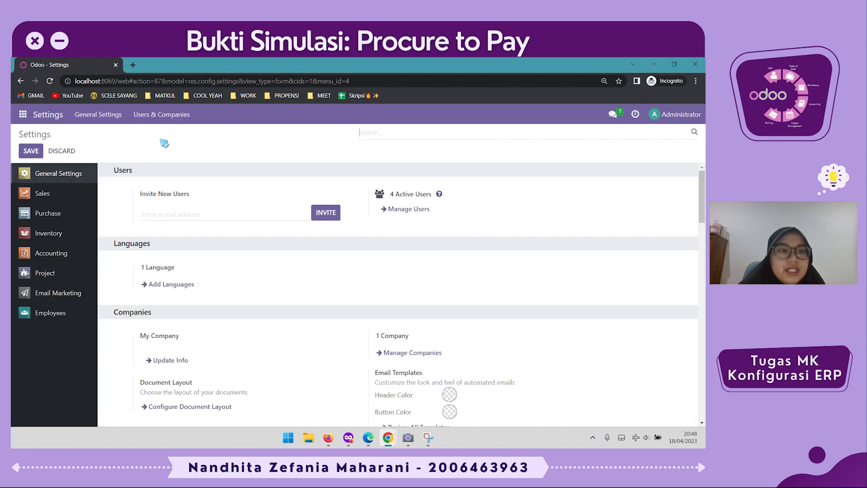
left_click(159, 118)
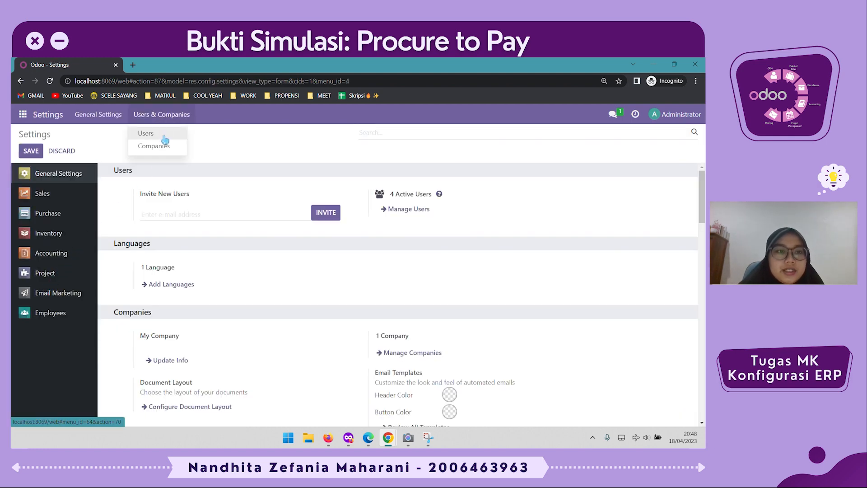
left_click(165, 138)
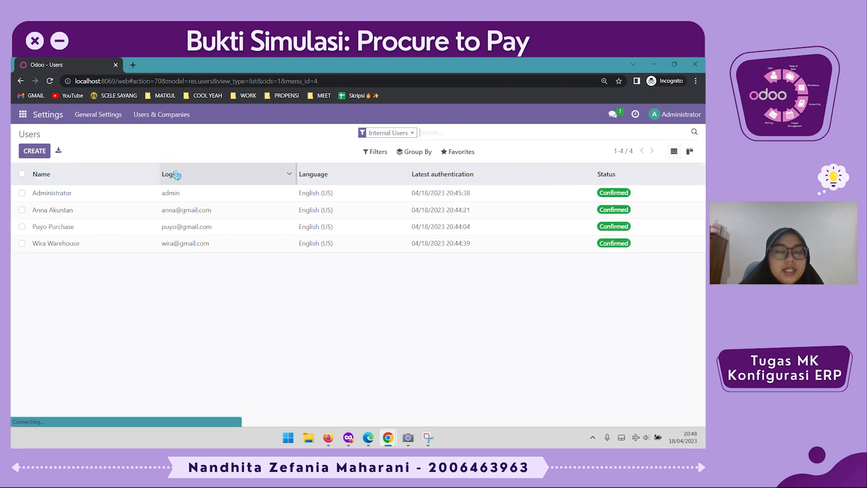
left_click(80, 212)
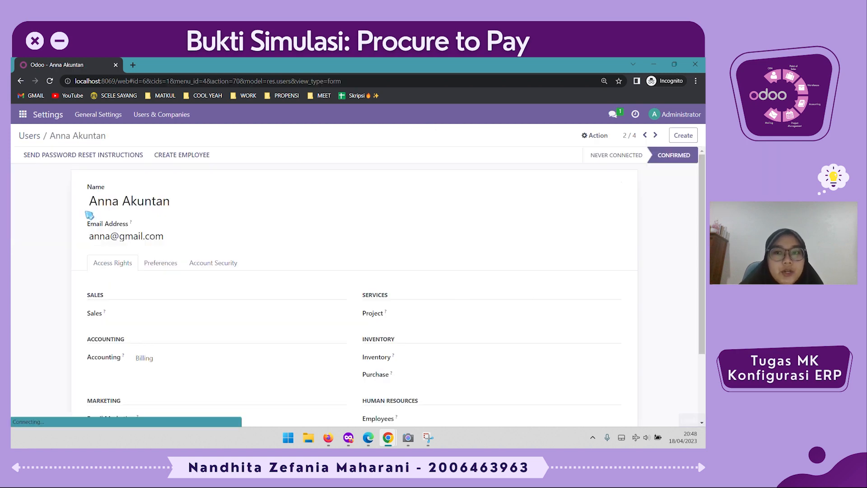
Bring up the password change form for the accountant user and close it without entering anything.
left_click(595, 135)
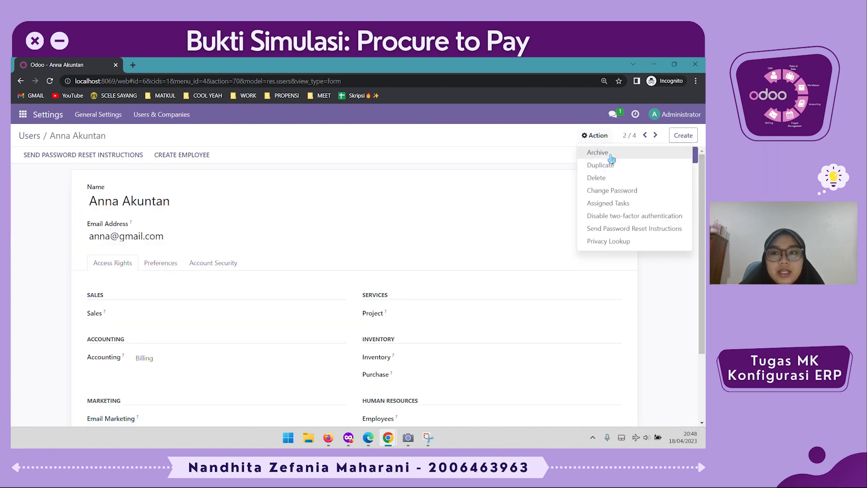
left_click(623, 192)
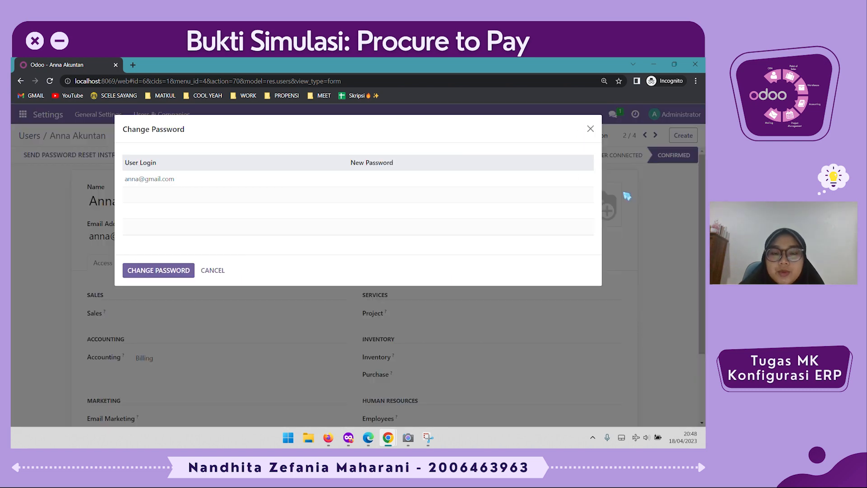
left_click(370, 177)
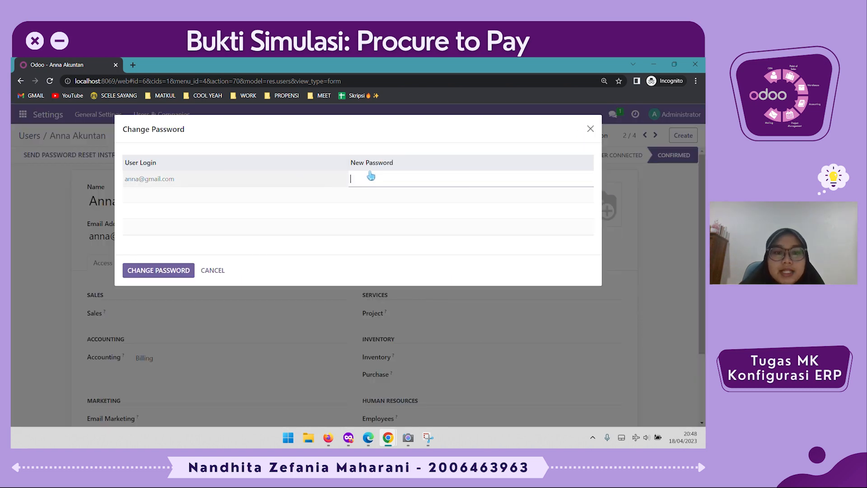
left_click(591, 130)
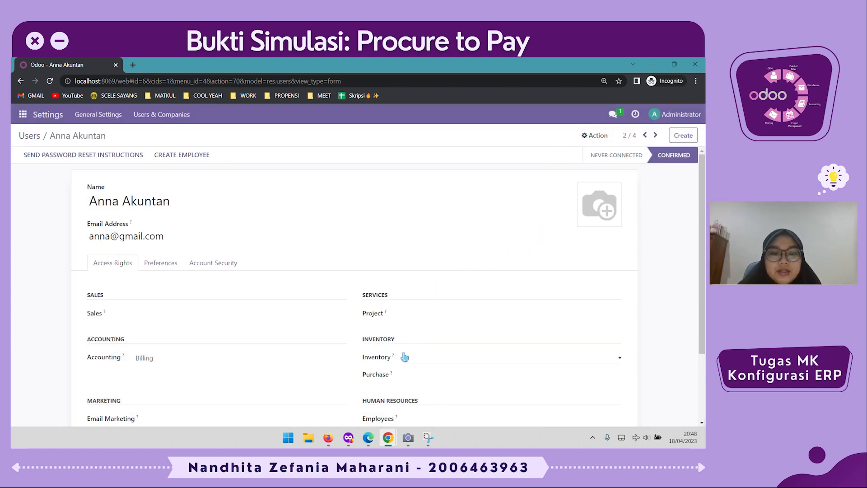
Show the warehouse and purchasing users' Firefox sessions and the accountant's Edge session, and return to the administrator's Chrome window.
left_click(329, 439)
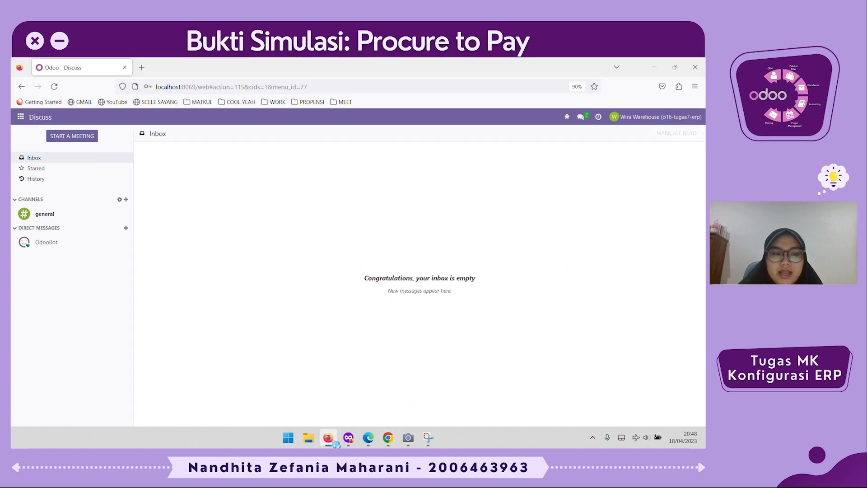
left_click(351, 443)
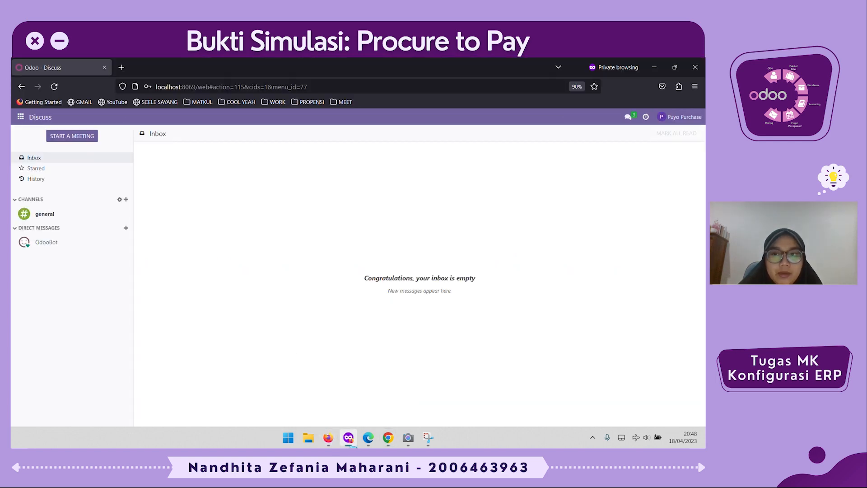
mouse_move(383, 445)
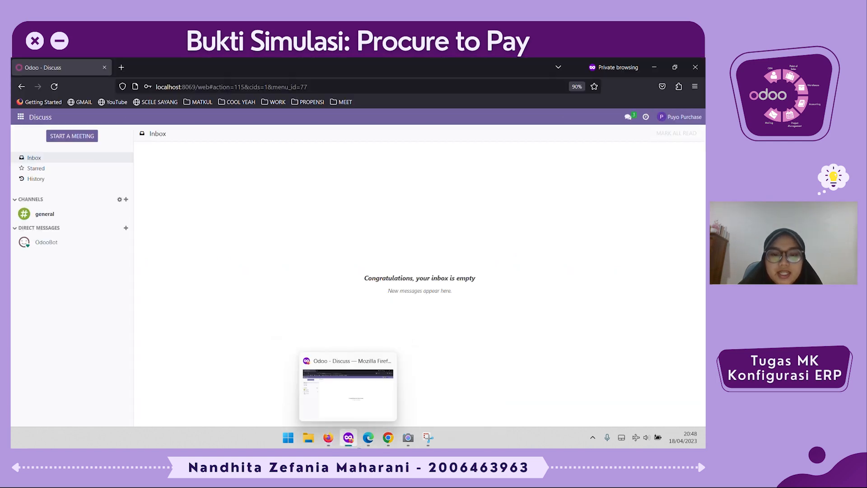
left_click(329, 440)
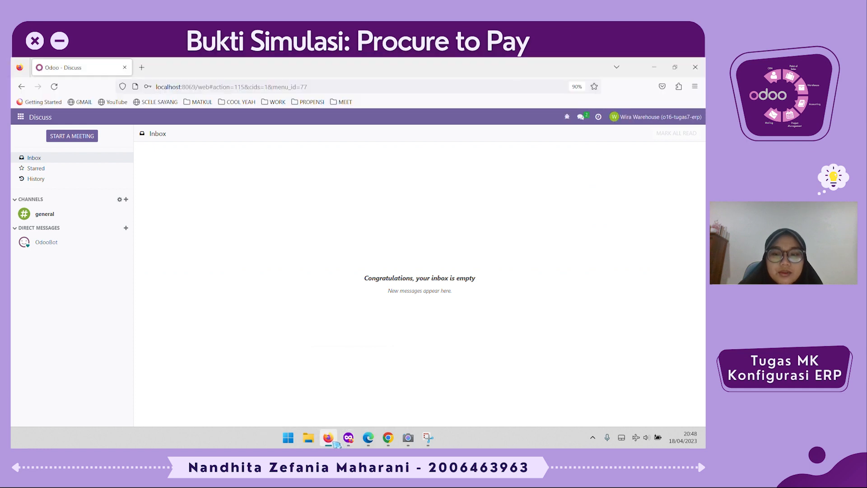
left_click(371, 445)
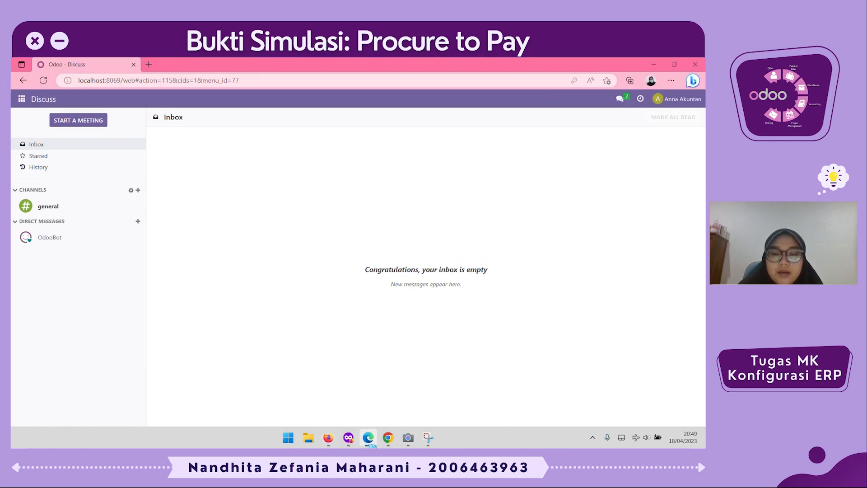
mouse_move(360, 444)
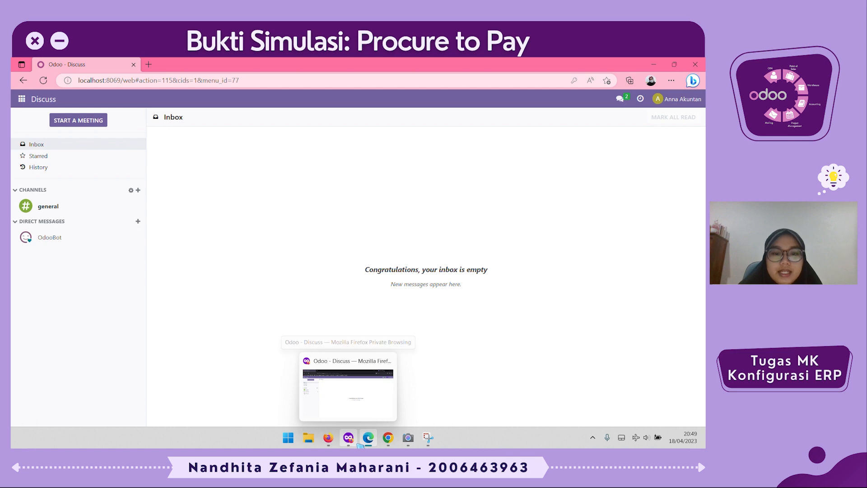
mouse_move(388, 443)
left_click(465, 403)
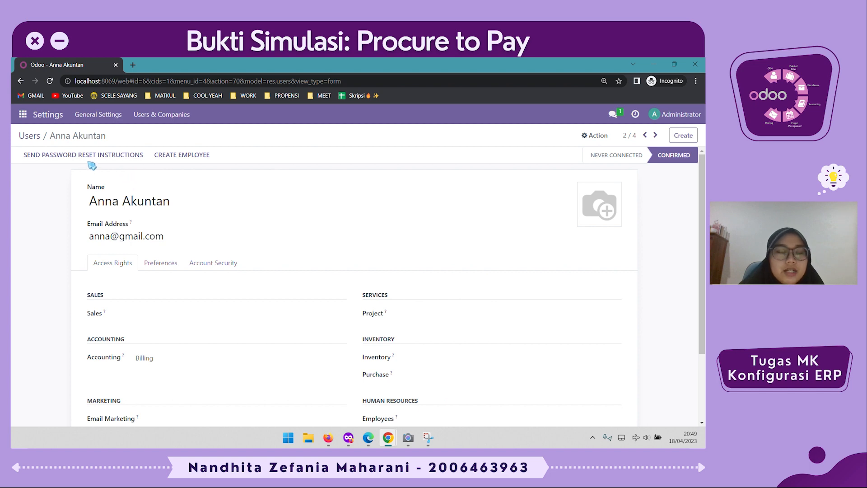
Open the list of configured journals in the Accounting app.
left_click(23, 115)
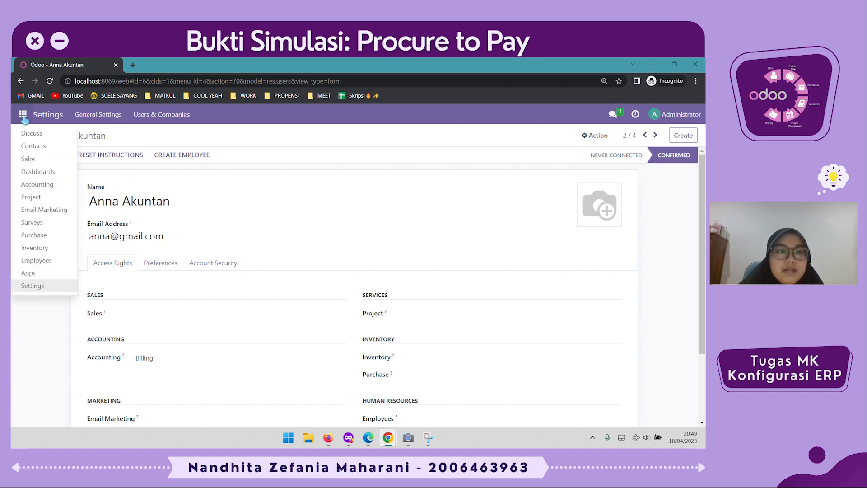
left_click(44, 189)
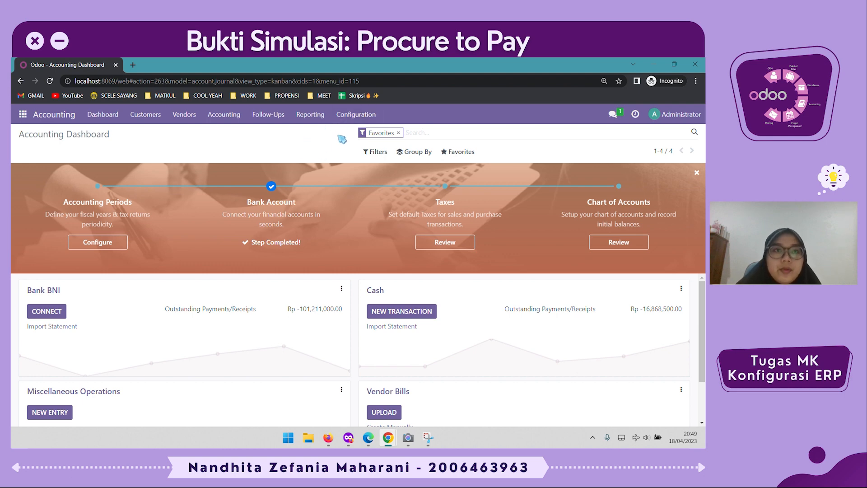
left_click(354, 115)
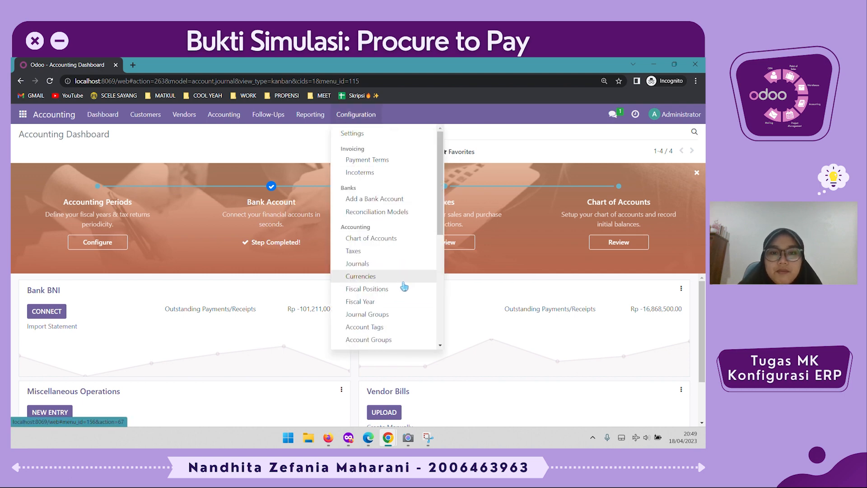
left_click(409, 264)
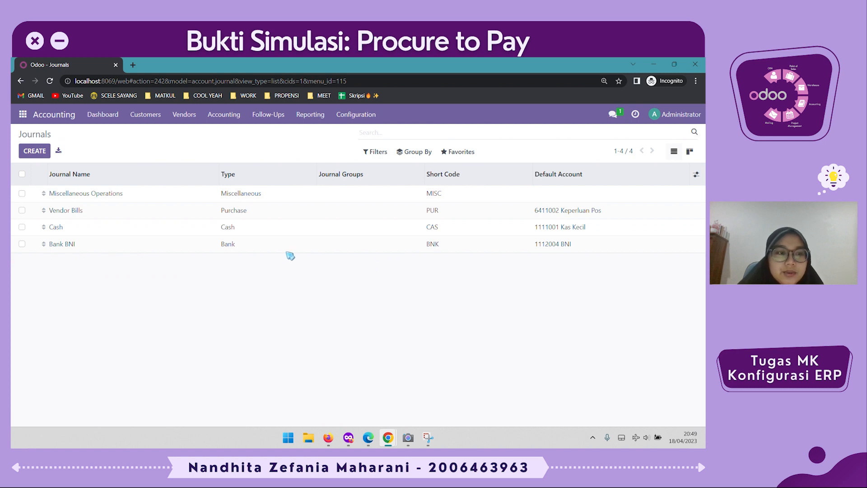
Review the Bank BNI journal's accounting information and bank account details, and return to the journal list.
left_click(99, 245)
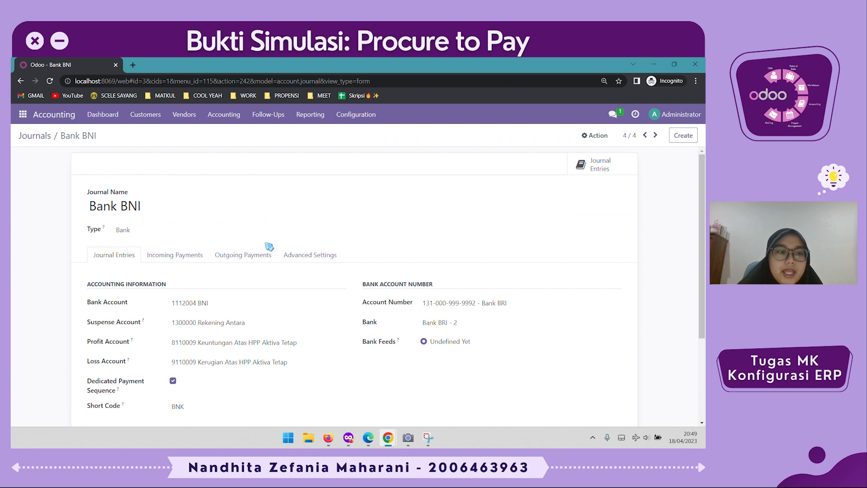
scroll(278, 271, "down", 2)
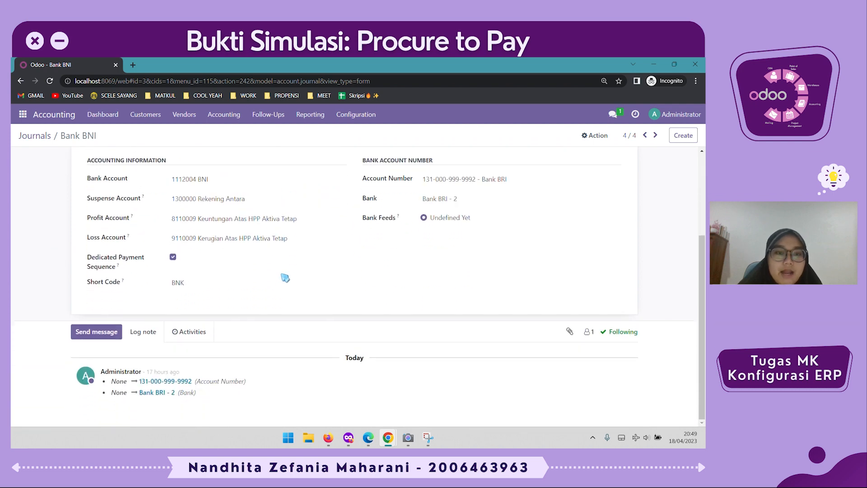
scroll(283, 277, "up", 2)
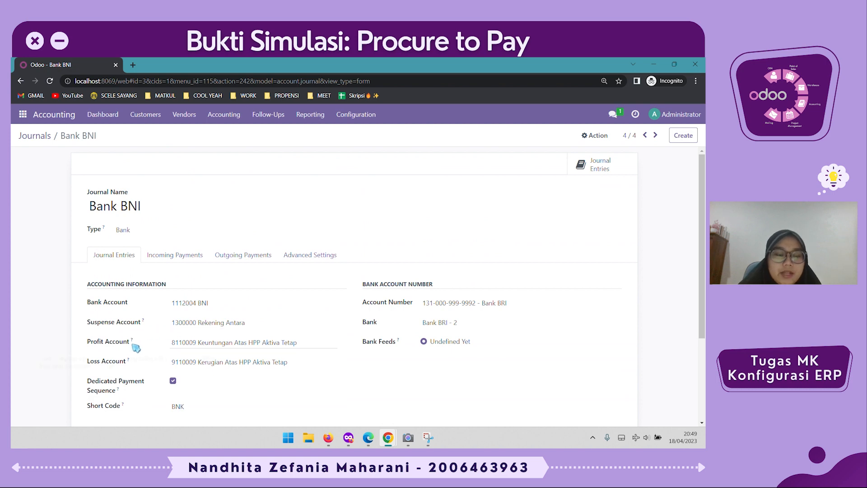
scroll(130, 360, "down", 2)
scroll(323, 330, "down", 1)
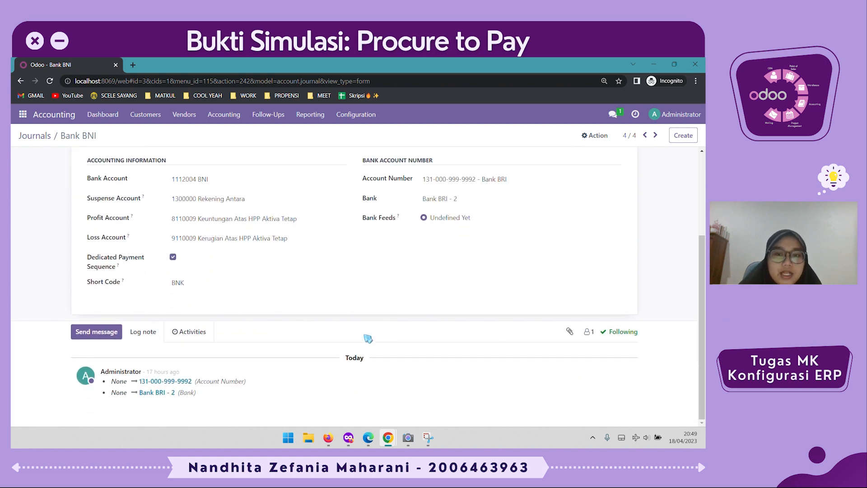
scroll(375, 348, "up", 3)
left_click(33, 136)
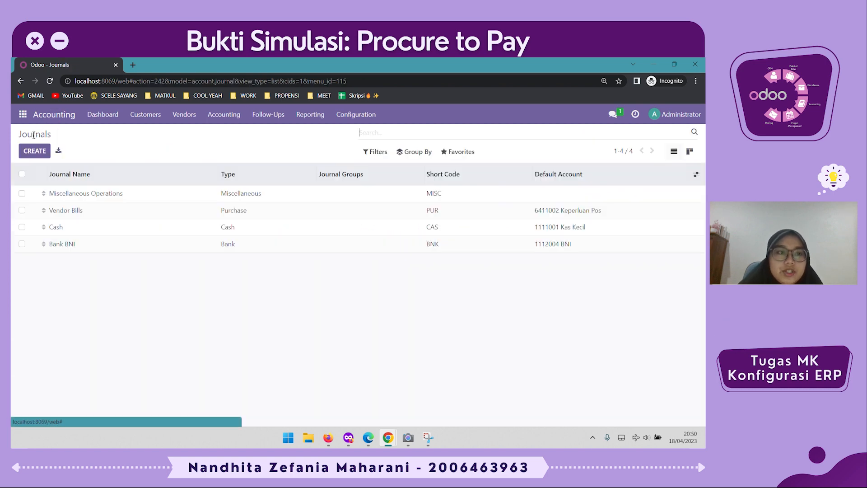
Review the Vendor Bills, Cash and Bank BNI journals one after another, and return to the journal list.
left_click(97, 210)
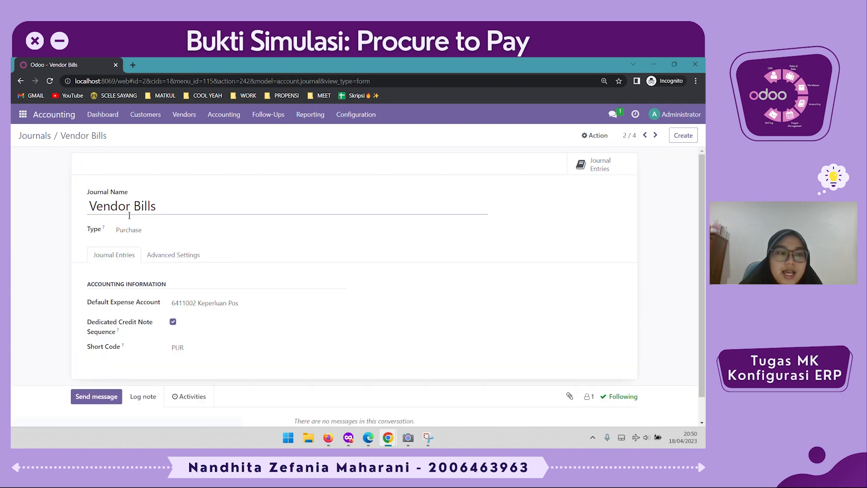
scroll(215, 240, "down", 1)
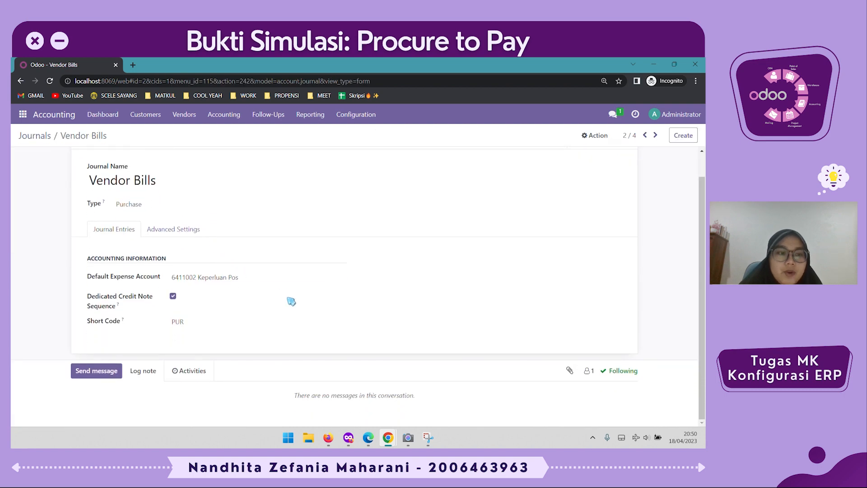
scroll(253, 298, "up", 1)
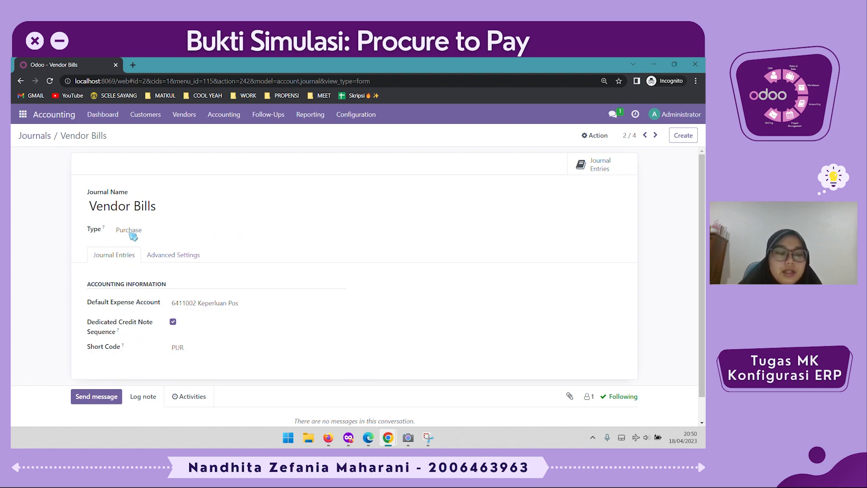
left_click(656, 135)
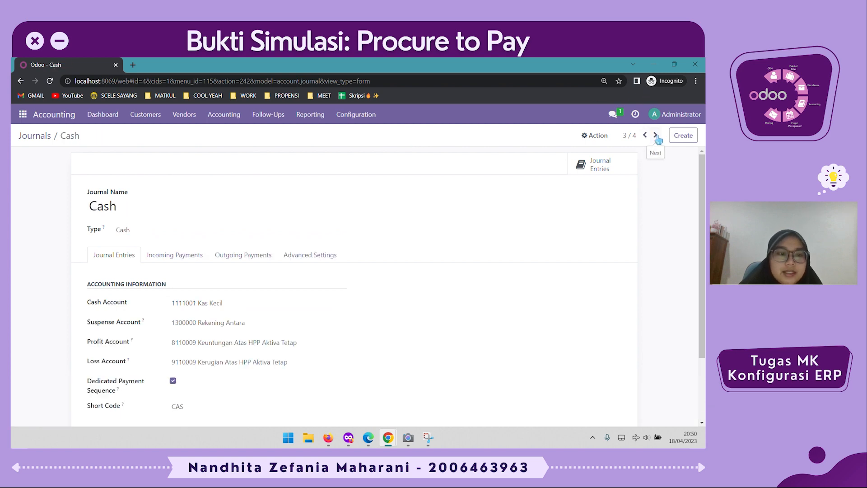
left_click(657, 136)
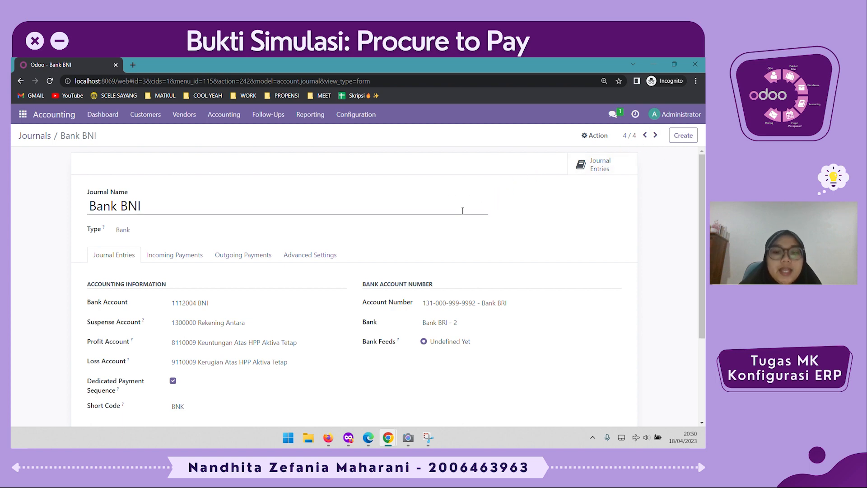
left_click(34, 135)
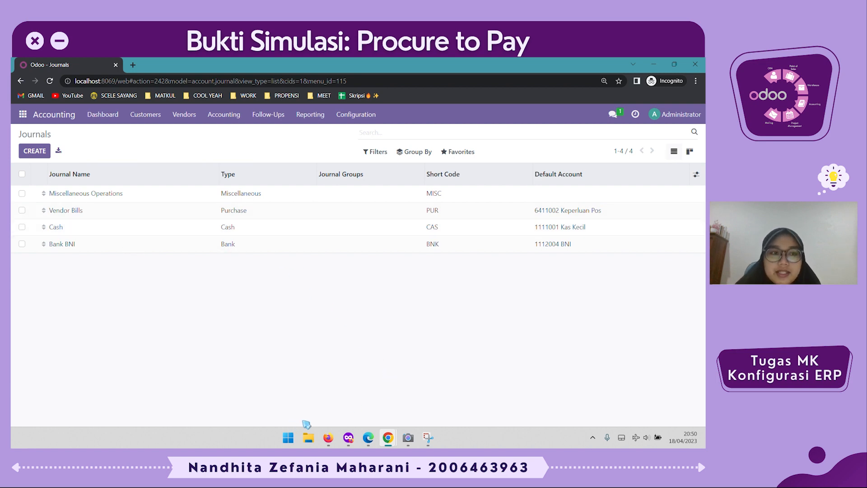
Switch to the purchasing user's private Firefox window and create a new request for quotation in the Purchase app.
left_click(369, 437)
left_click(355, 442)
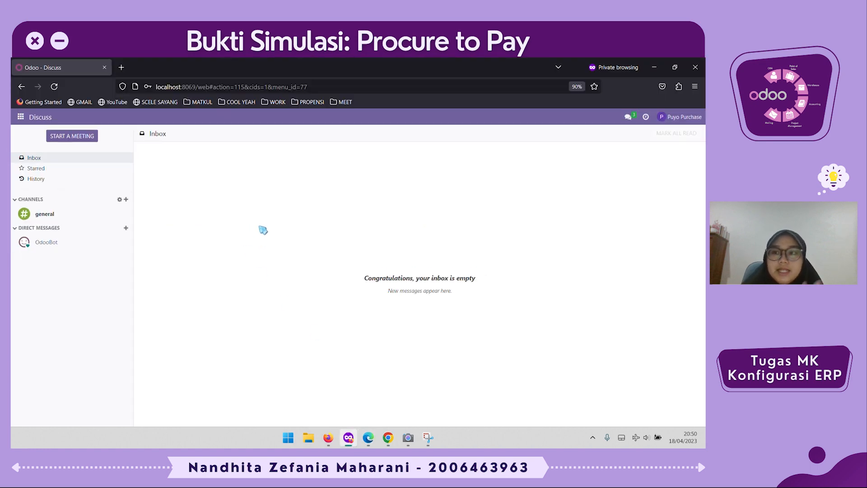
left_click(21, 118)
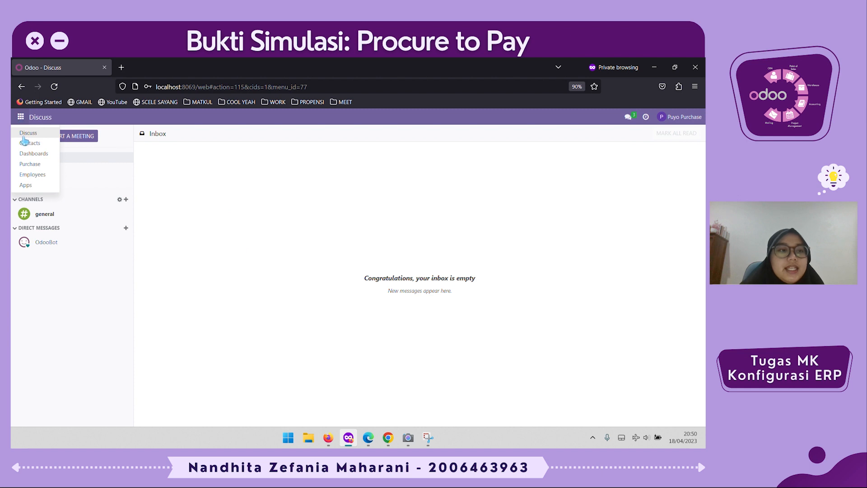
left_click(26, 166)
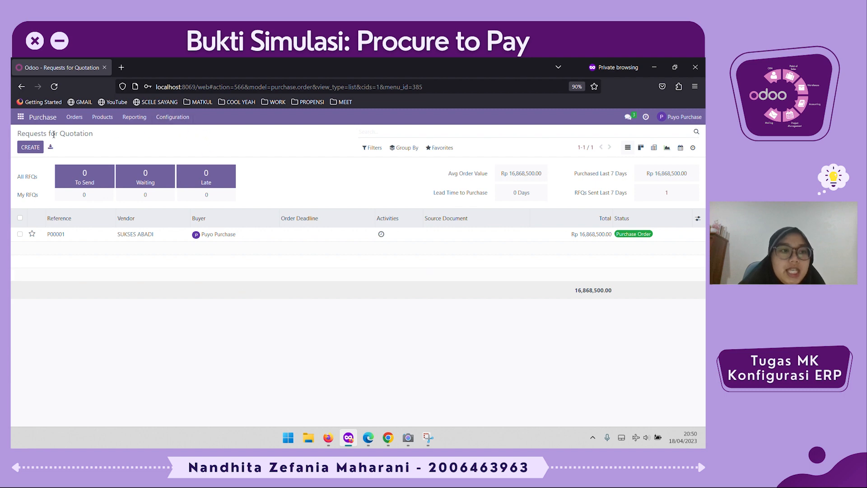
left_click(38, 152)
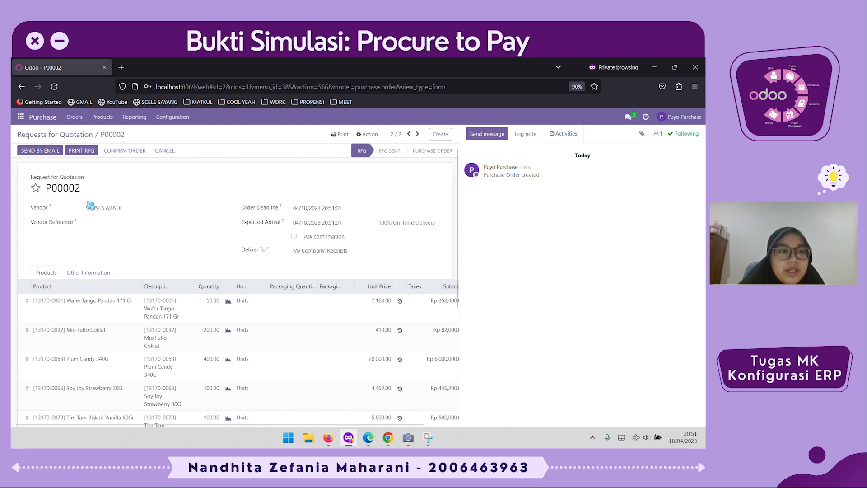
scroll(248, 226, "down", 3)
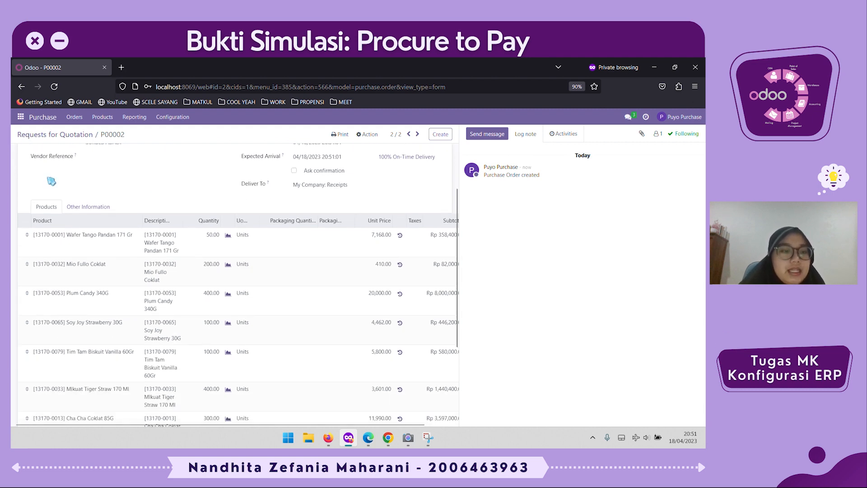
Email the request for quotation to the vendor with its PDF attached, and confirm it as a purchase order.
scroll(280, 285, "down", 2)
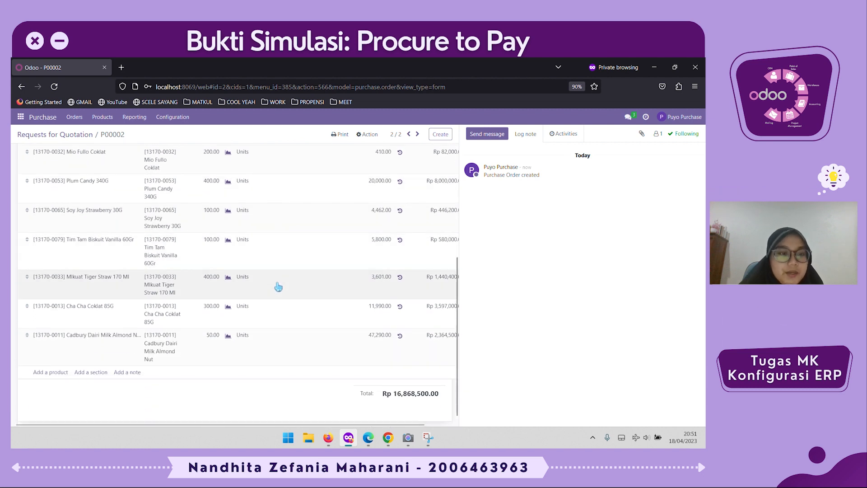
scroll(184, 310, "up", 2)
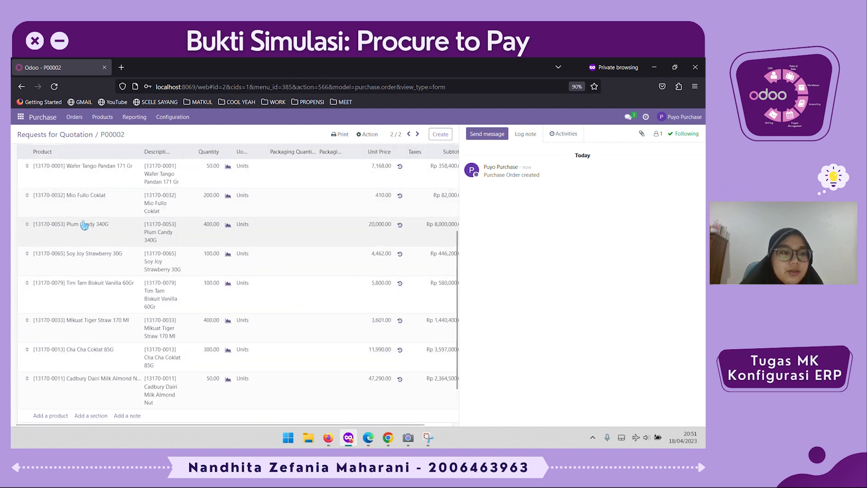
scroll(211, 329, "up", 3)
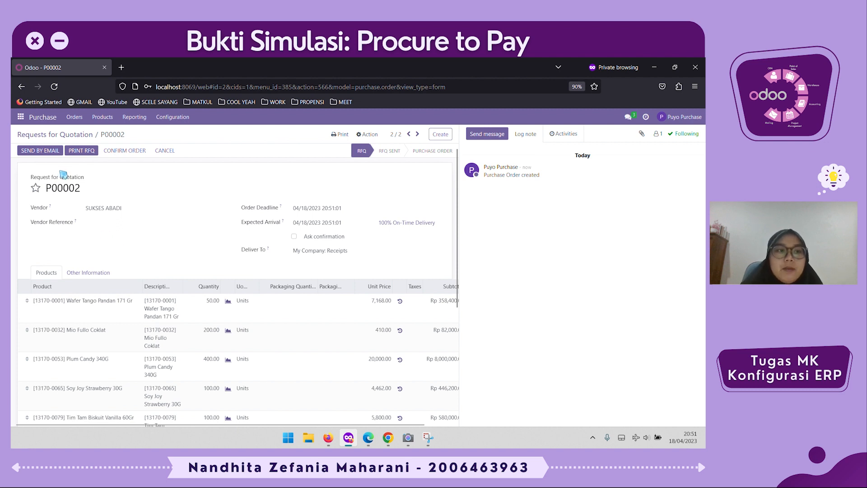
left_click(47, 155)
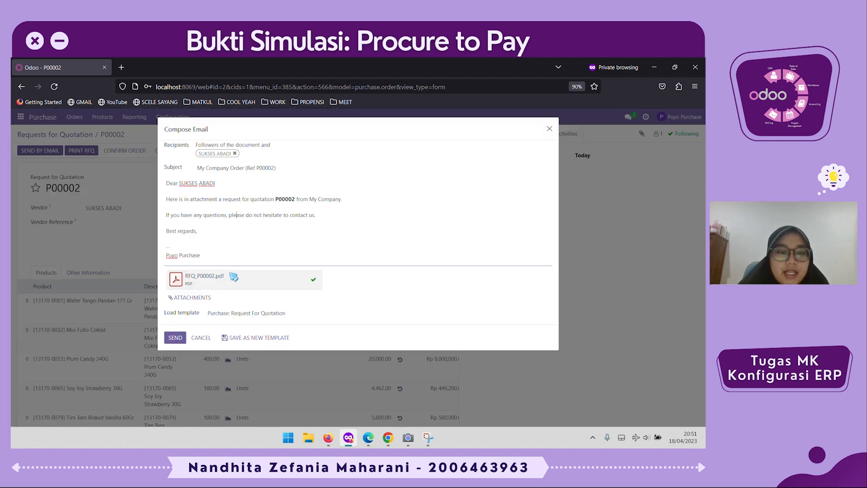
mouse_move(234, 284)
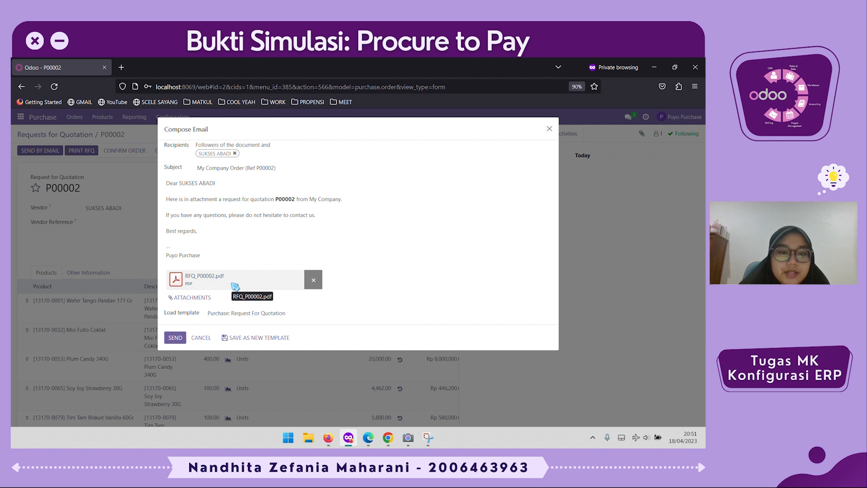
left_click(182, 343)
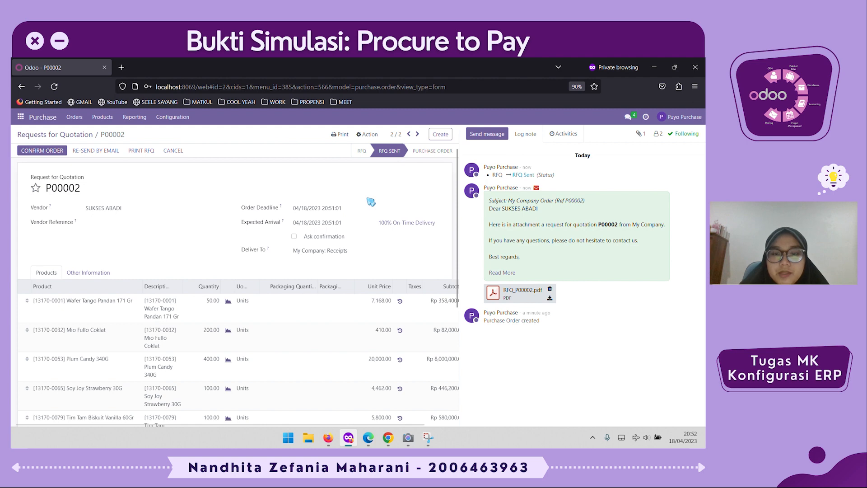
left_click(44, 154)
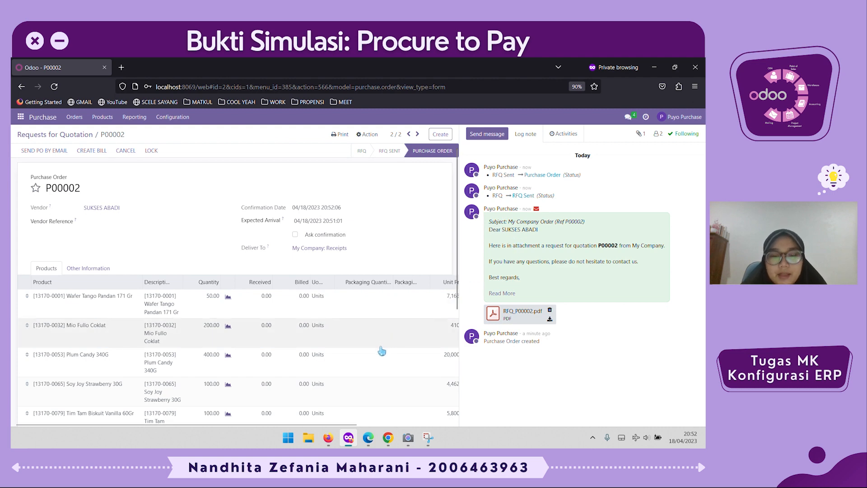
Switch to the warehouse user's Firefox window and open the list of receipts in the Inventory app.
left_click(329, 437)
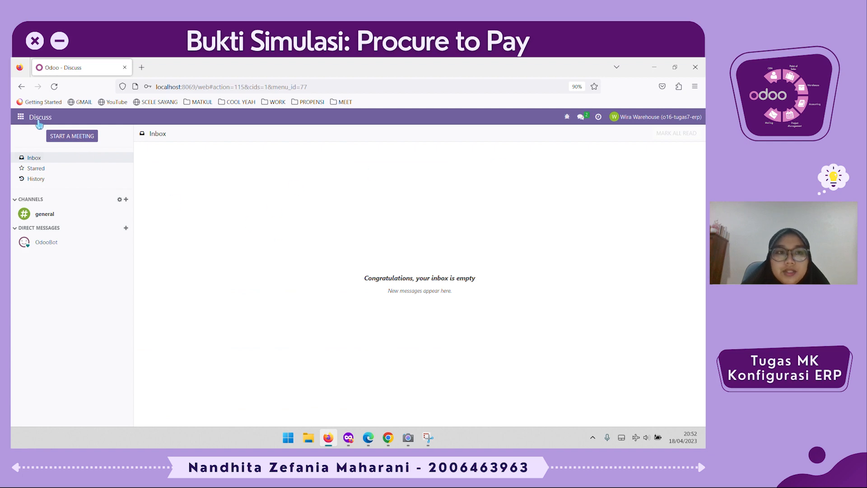
left_click(21, 117)
left_click(30, 164)
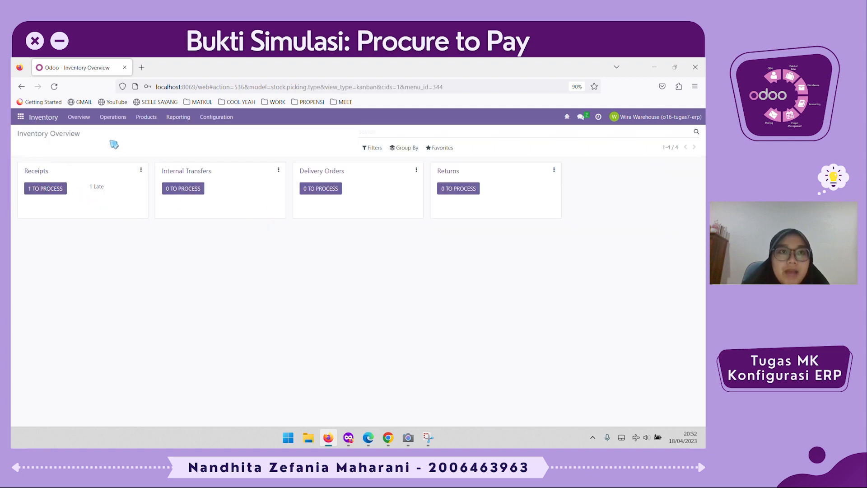
left_click(38, 172)
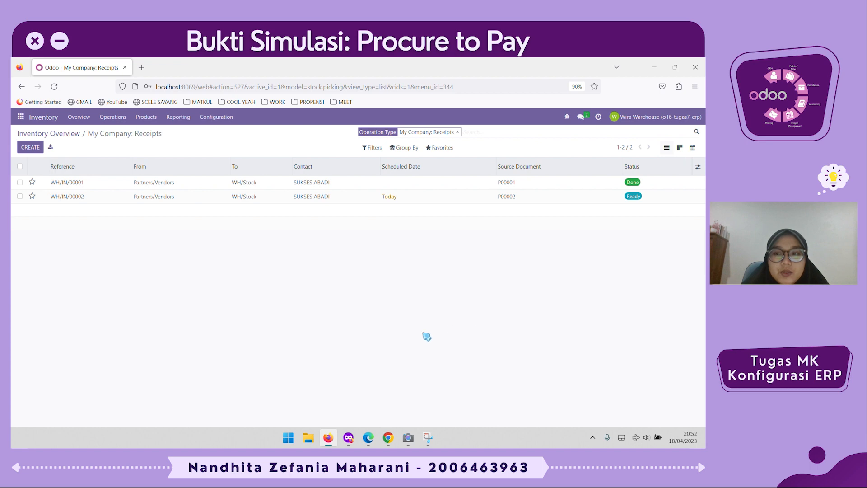
Check the purchase order's reference in the private Firefox window, and open the matching ready receipt in the warehouse user's window.
left_click(368, 438)
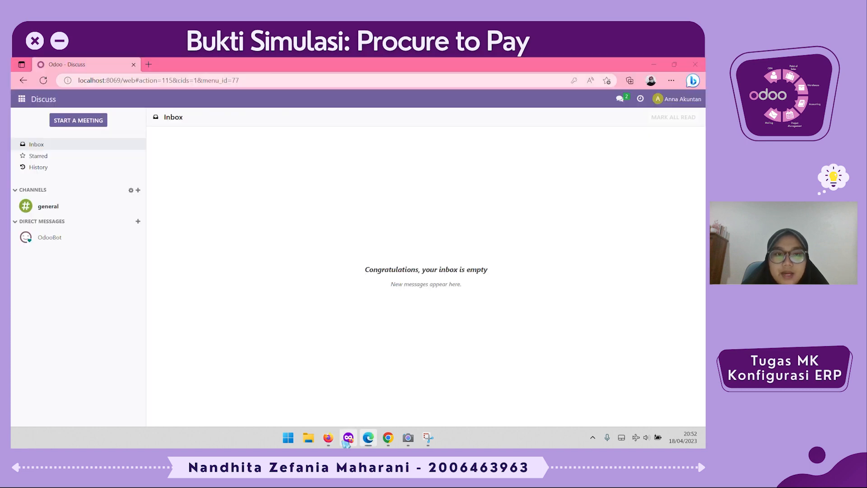
left_click(348, 438)
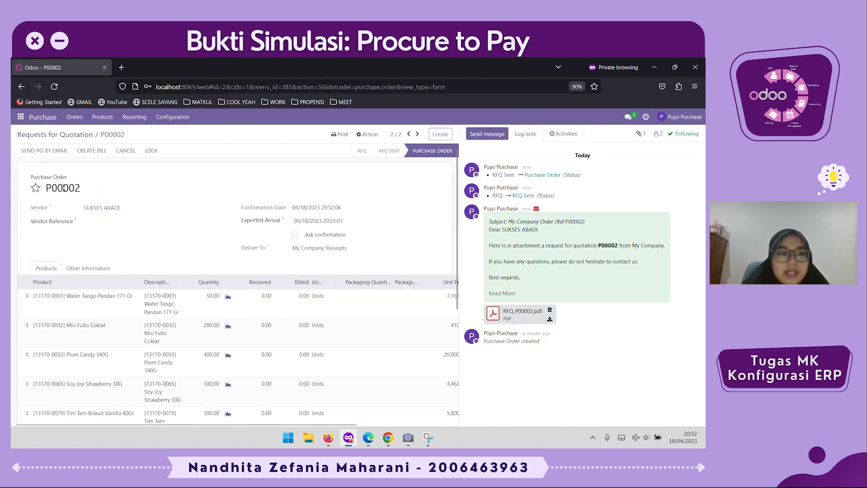
left_click_drag(71, 190, 92, 194)
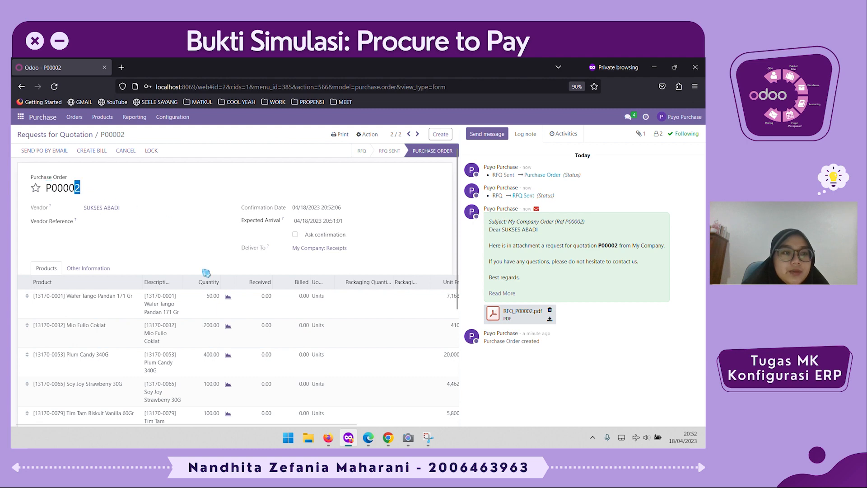
left_click(329, 438)
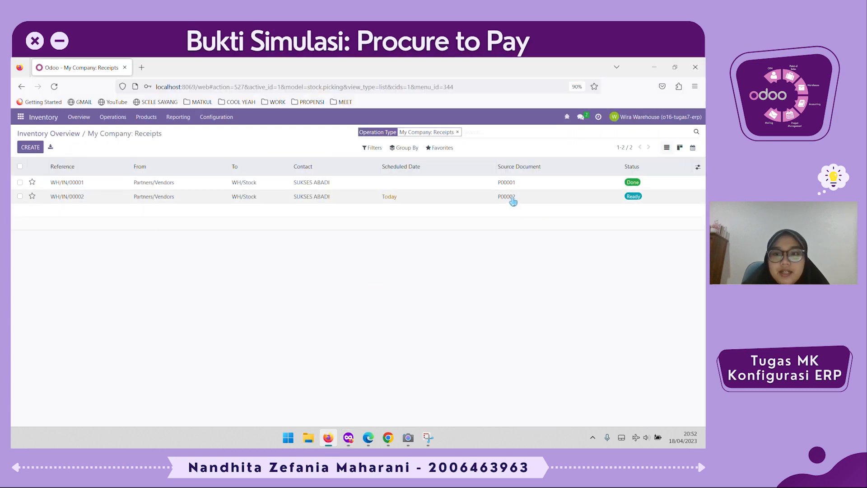
left_click(594, 199)
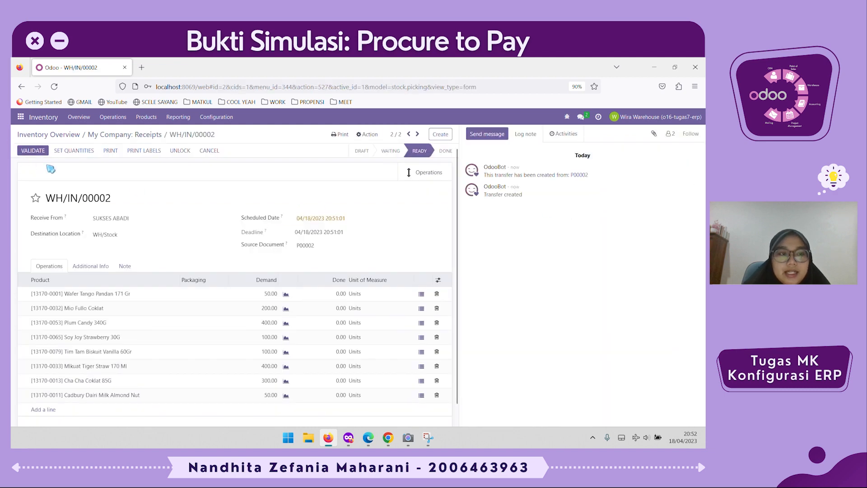
scroll(292, 239, "down", 1)
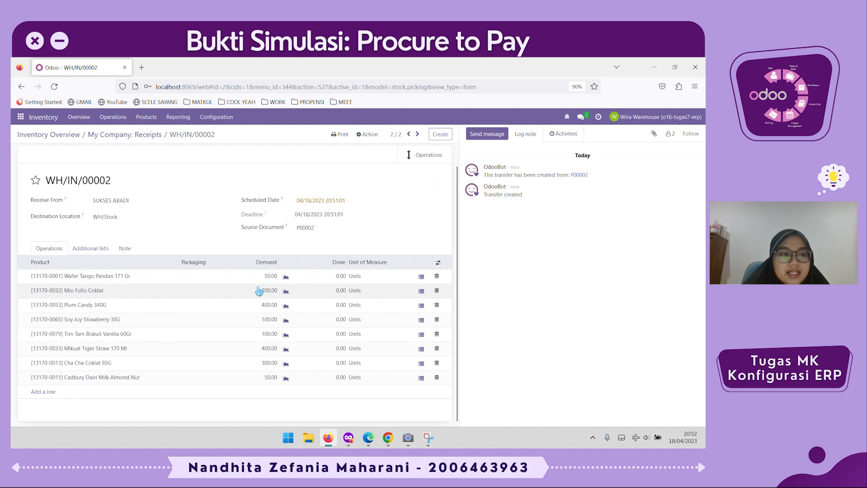
scroll(437, 245, "up", 1)
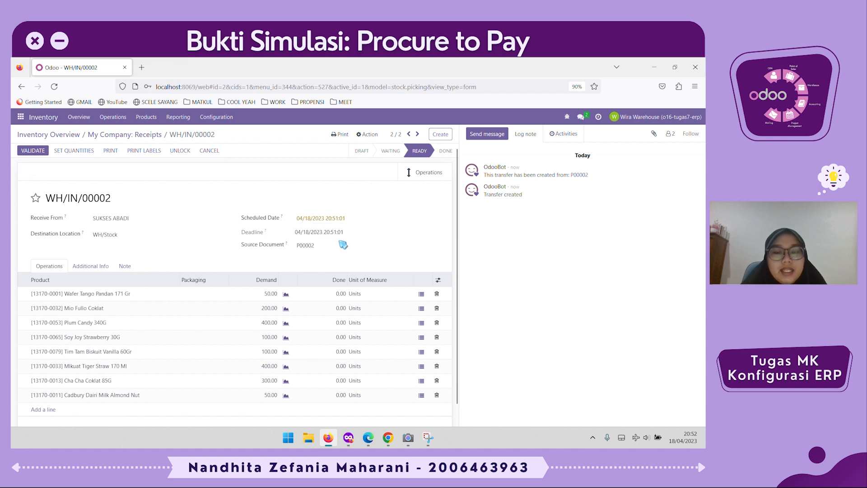
mouse_move(388, 437)
left_click(439, 419)
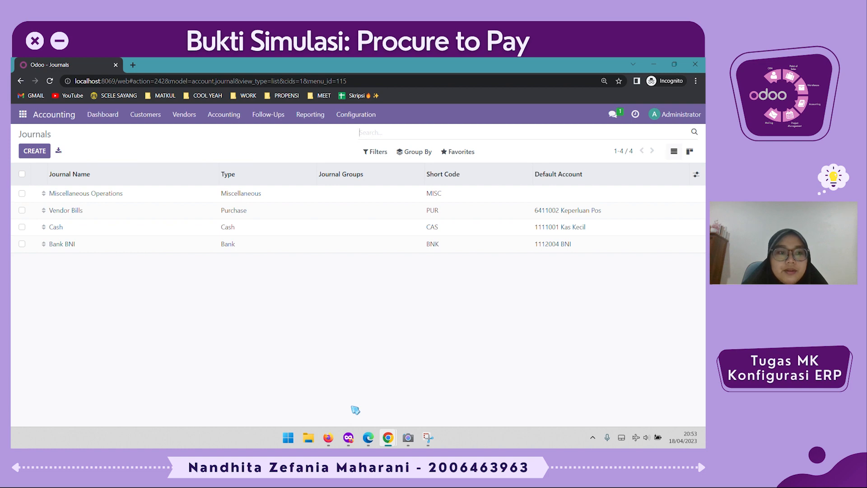
left_click(331, 436)
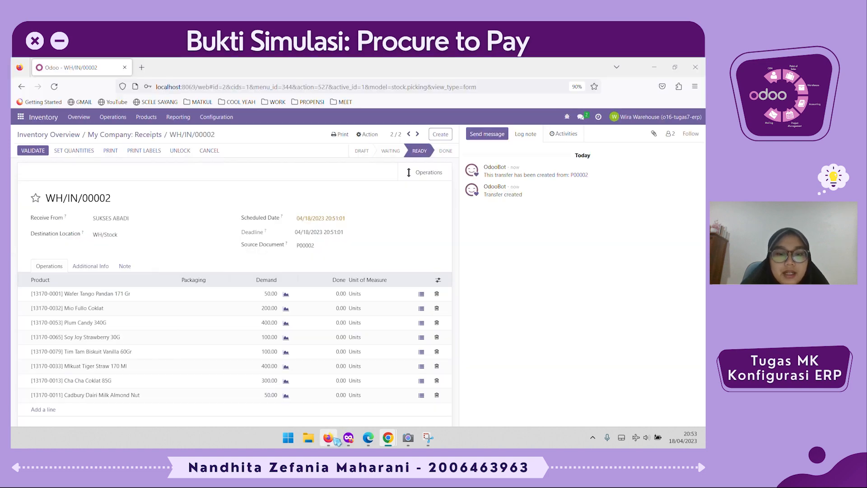
Validate the vendor receipt with an immediate transfer that processes all the demanded quantities.
scroll(334, 279, "down", 1)
left_click(340, 278)
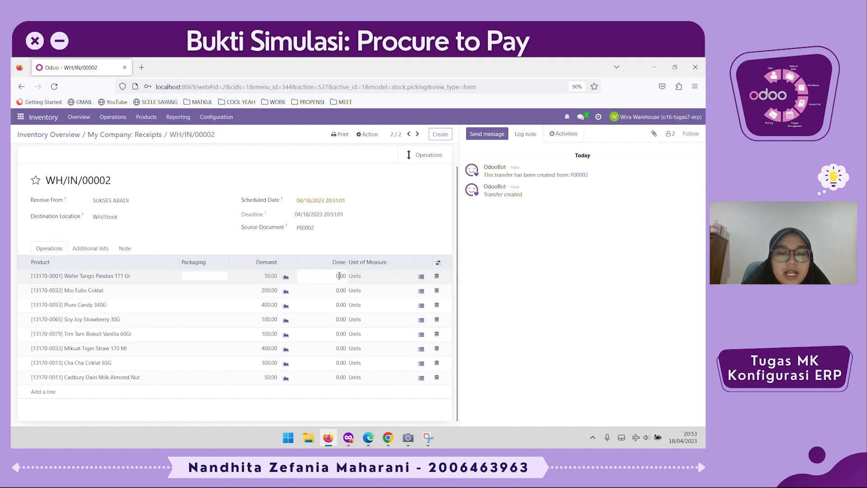
left_click(347, 262)
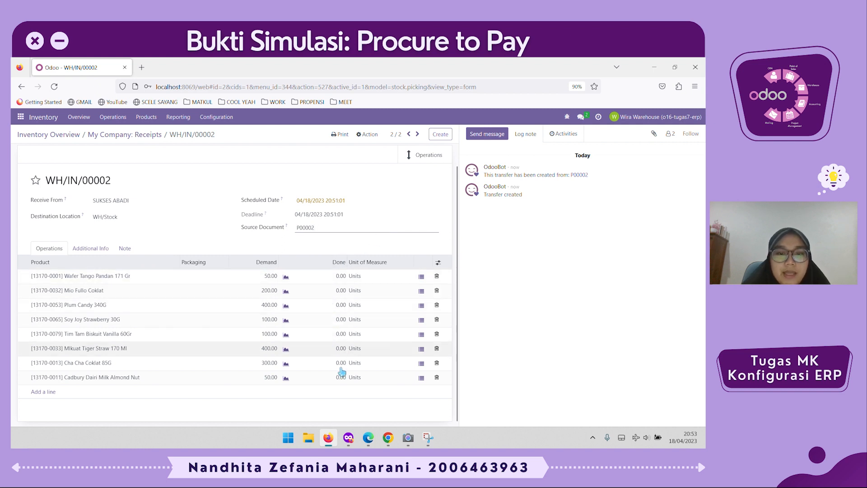
scroll(344, 267, "up", 1)
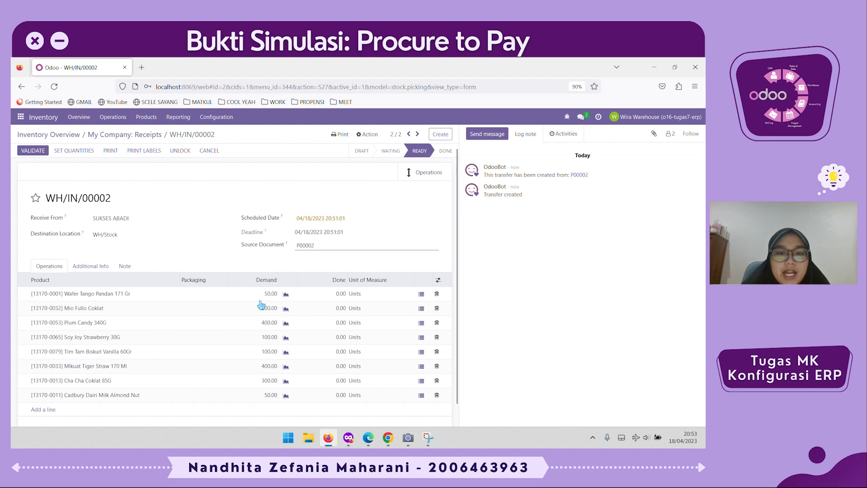
left_click(34, 151)
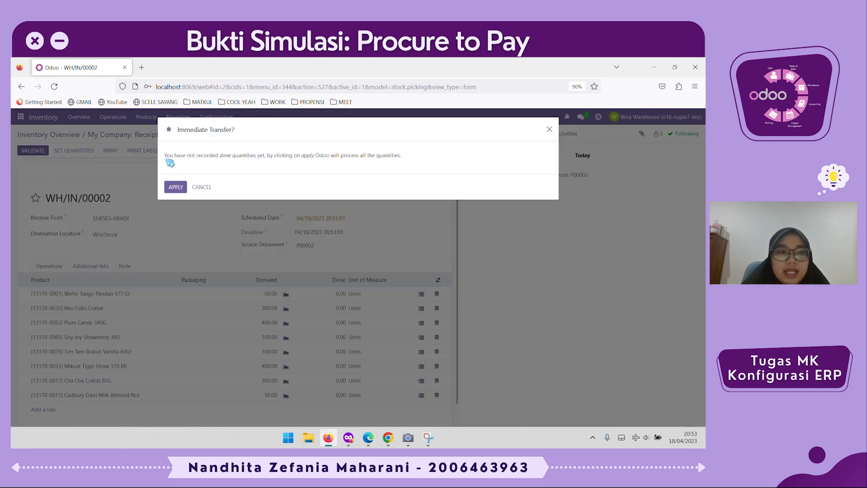
left_click_drag(165, 156, 478, 168)
left_click(478, 168)
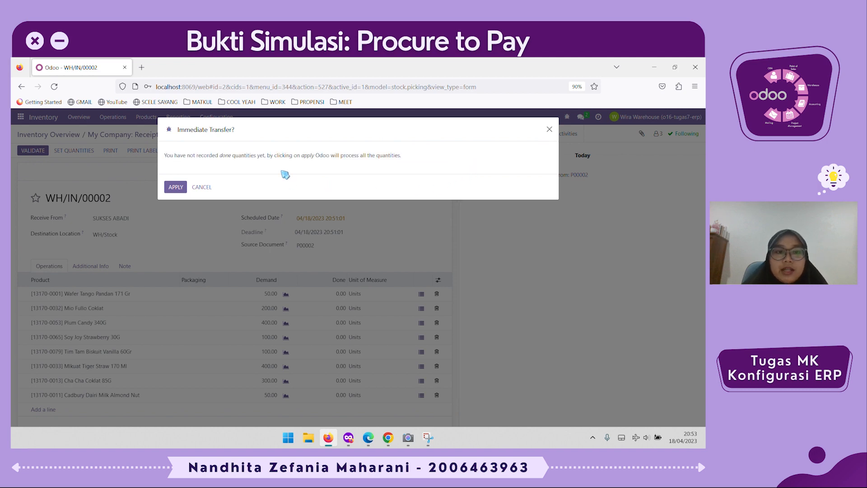
left_click(182, 189)
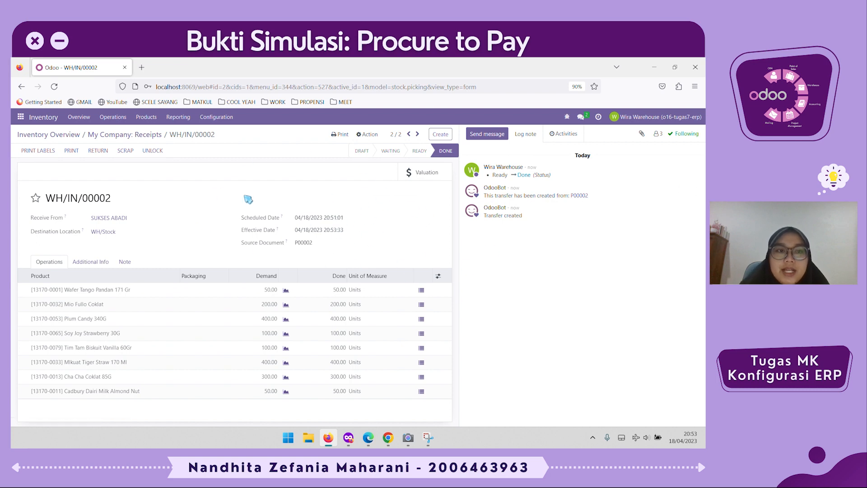
mouse_move(427, 155)
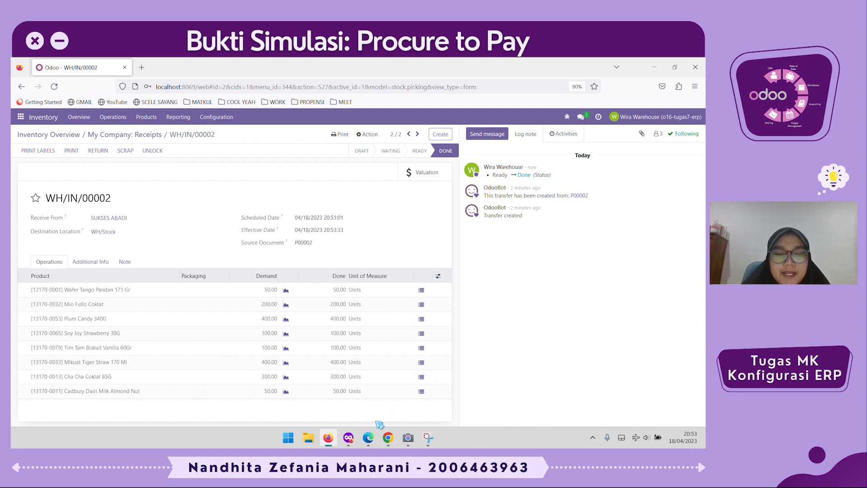
Switch to the purchasing user's private Firefox window, reload the purchase order and review its log of received quantities.
left_click(348, 437)
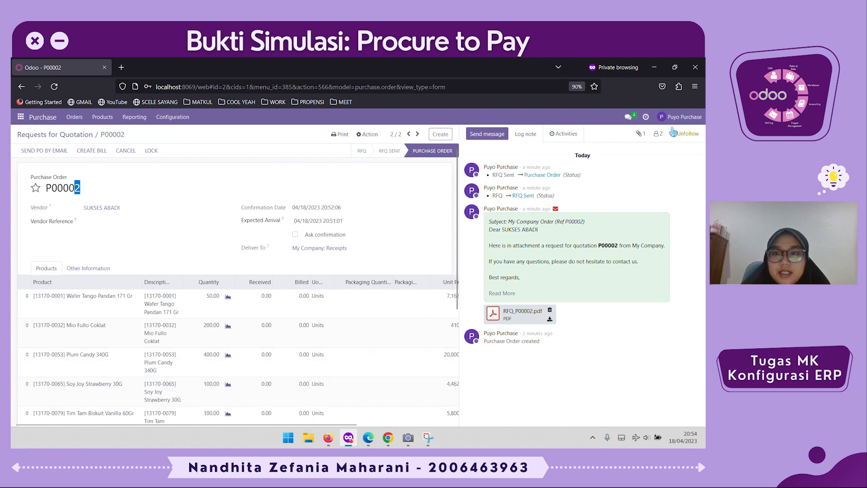
left_click(54, 86)
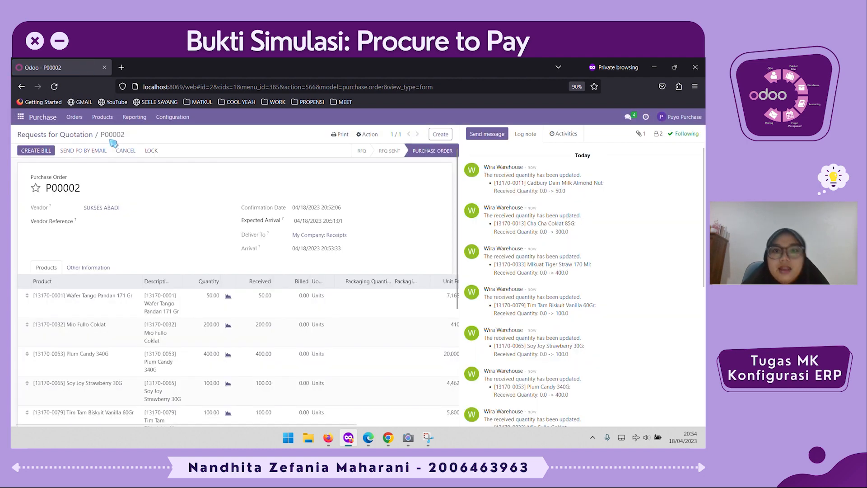
scroll(524, 213, "down", 6)
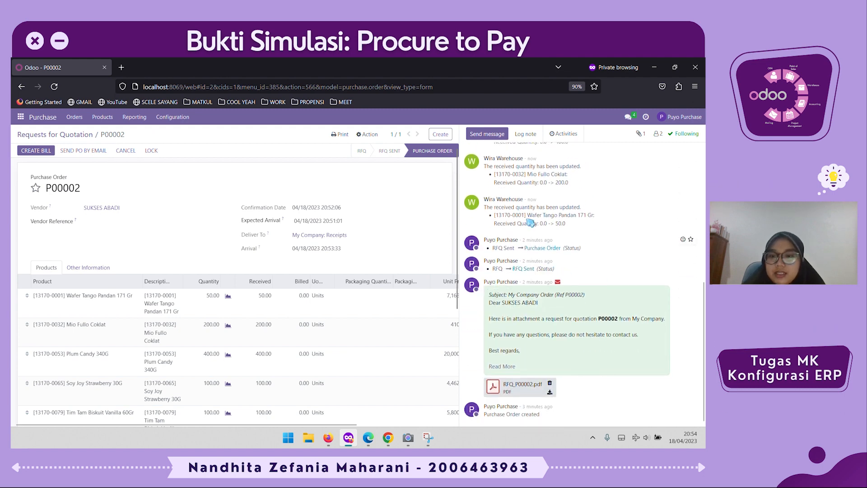
scroll(607, 296, "up", 10)
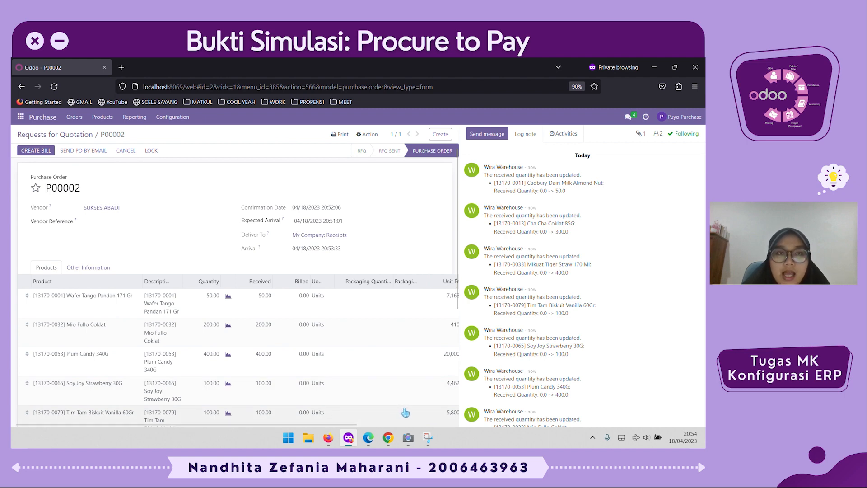
Review the Vendor Bills journal in the administrator's Chrome window, and return to the purchase order in the private Firefox window.
mouse_move(389, 436)
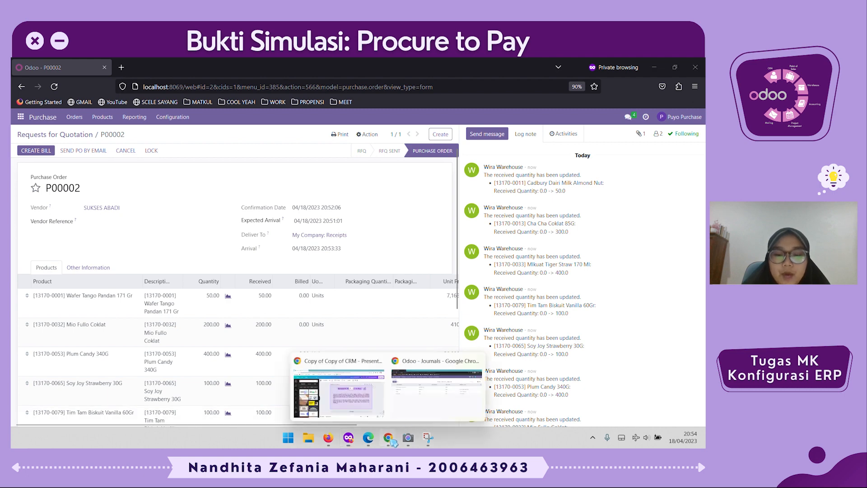
left_click(434, 398)
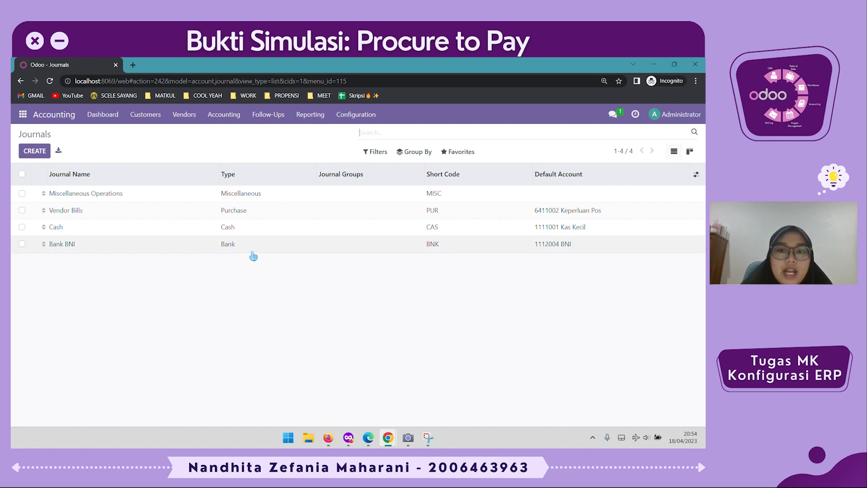
left_click(244, 212)
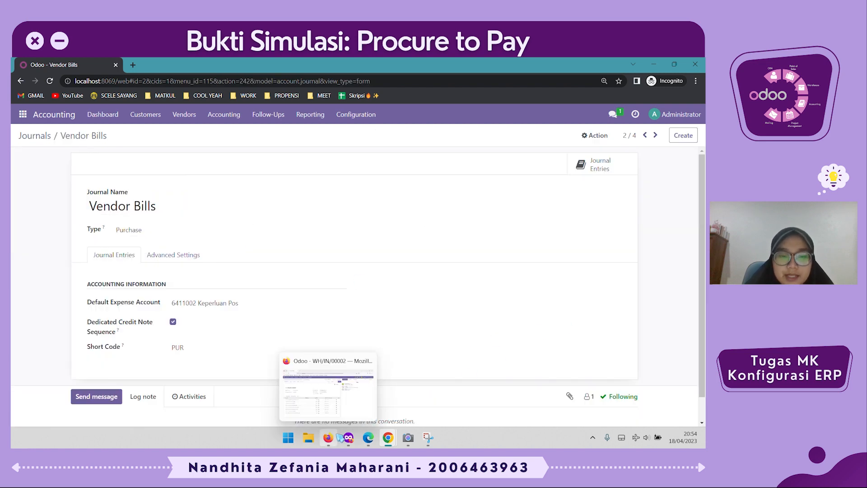
left_click(328, 438)
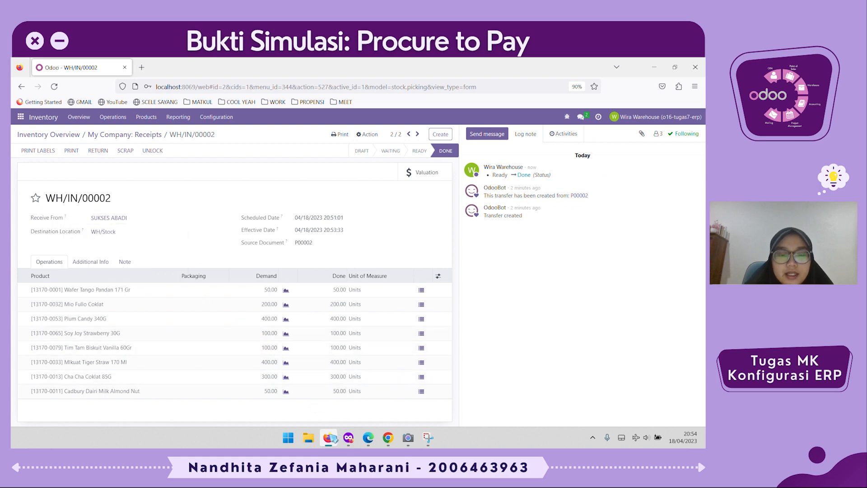
left_click(348, 438)
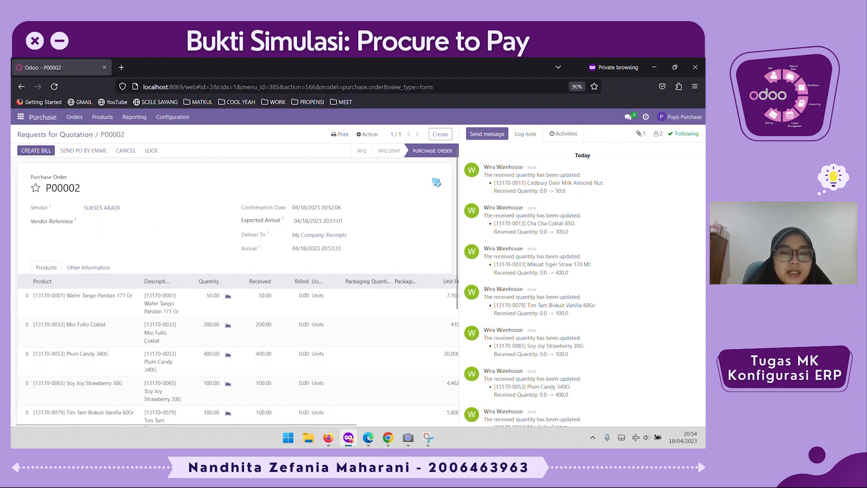
Create a draft vendor bill from the purchase order P00002 and review its header and invoice lines.
left_click(49, 153)
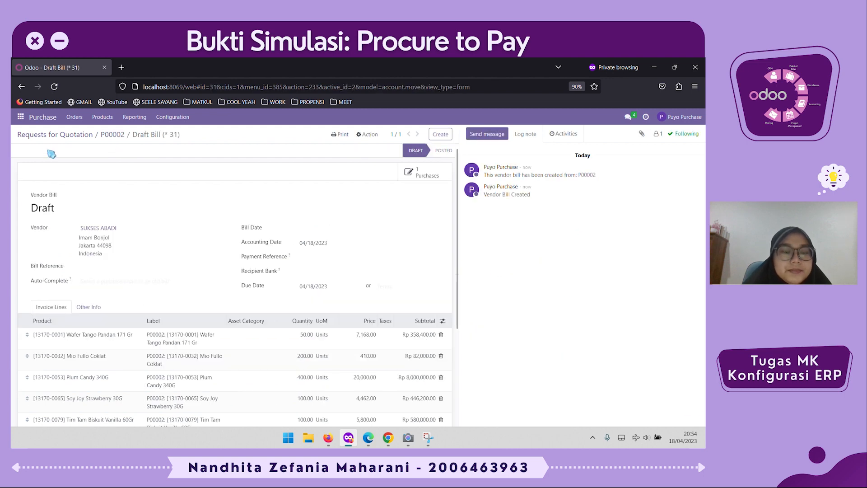
left_click_drag(188, 136, 19, 131)
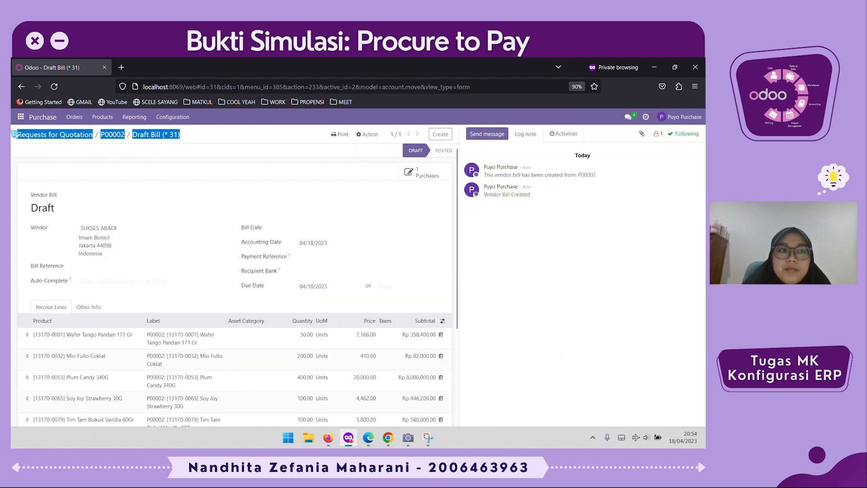
left_click(13, 134)
left_click_drag(13, 134, 310, 162)
left_click(310, 163)
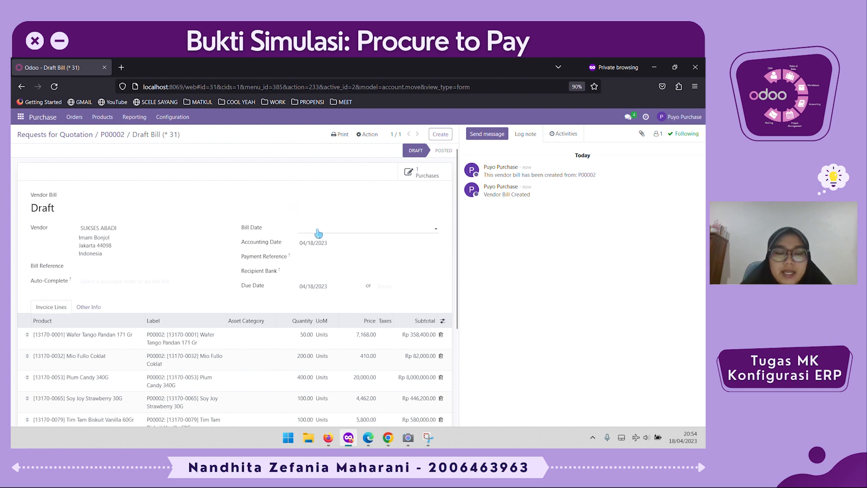
scroll(316, 235, "down", 3)
scroll(324, 237, "up", 3)
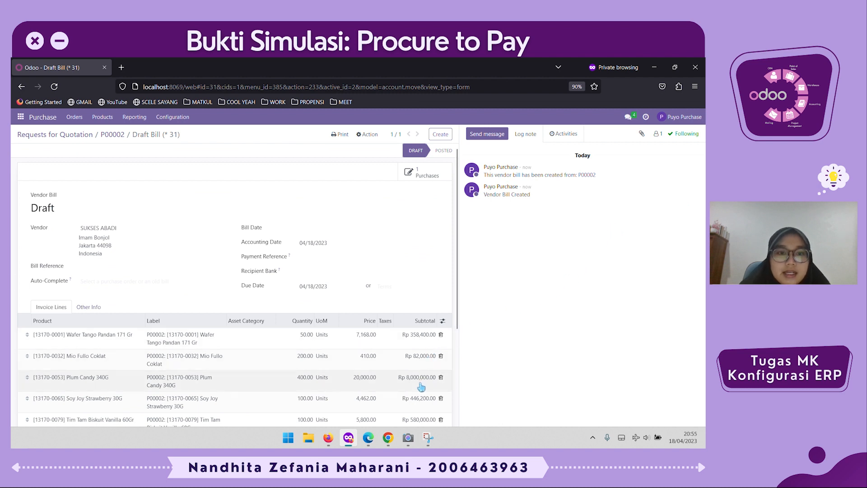
Switch to the accounting user's Edge window and open the unpaid draft bill from the vendor bills in Accounting.
left_click(368, 437)
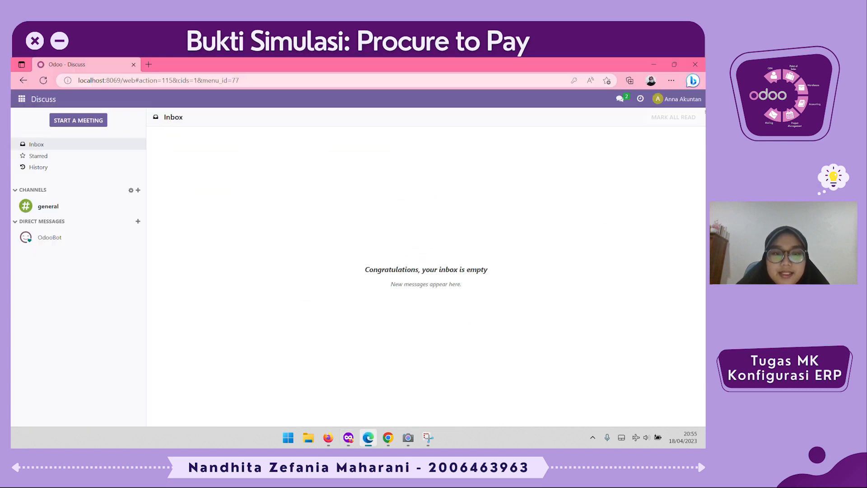
left_click(22, 99)
left_click(42, 153)
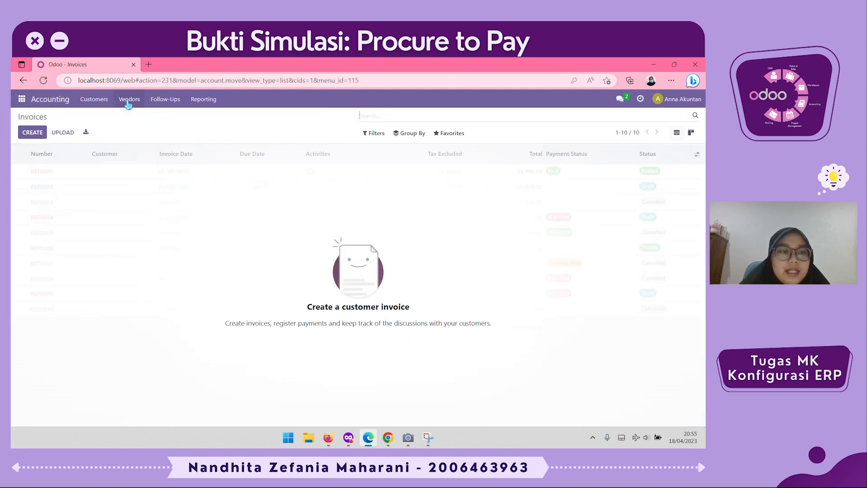
left_click(143, 105)
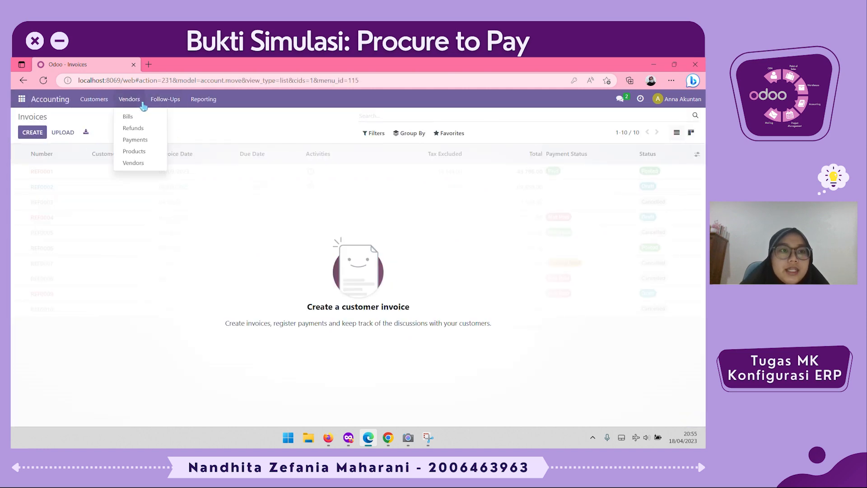
left_click(138, 118)
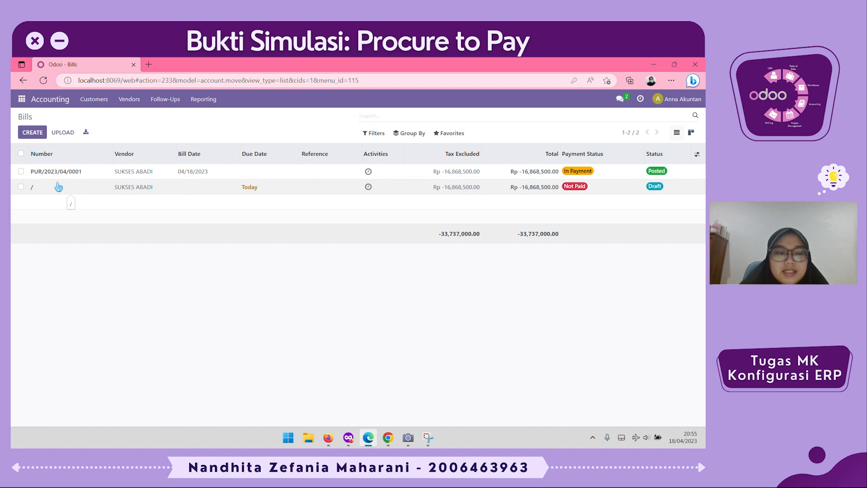
left_click(595, 191)
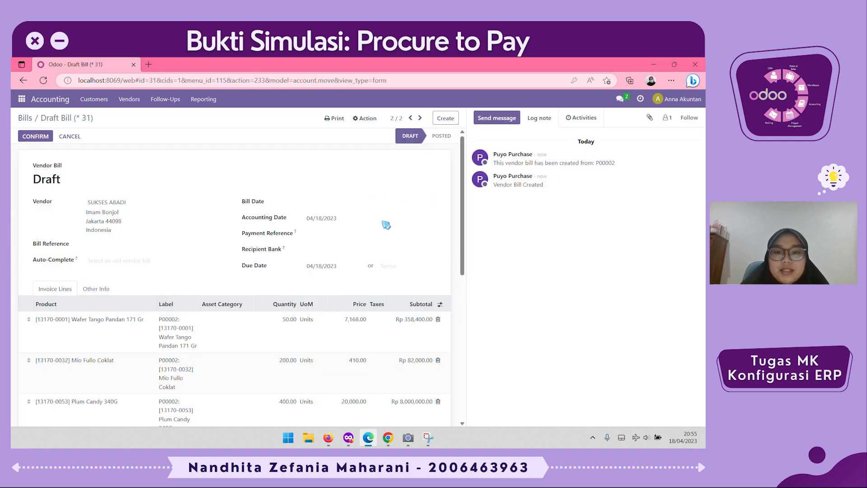
Compare the draft bill with the purchasing user's view in the private Firefox window, and return to the accounting user's Edge window.
left_click(349, 438)
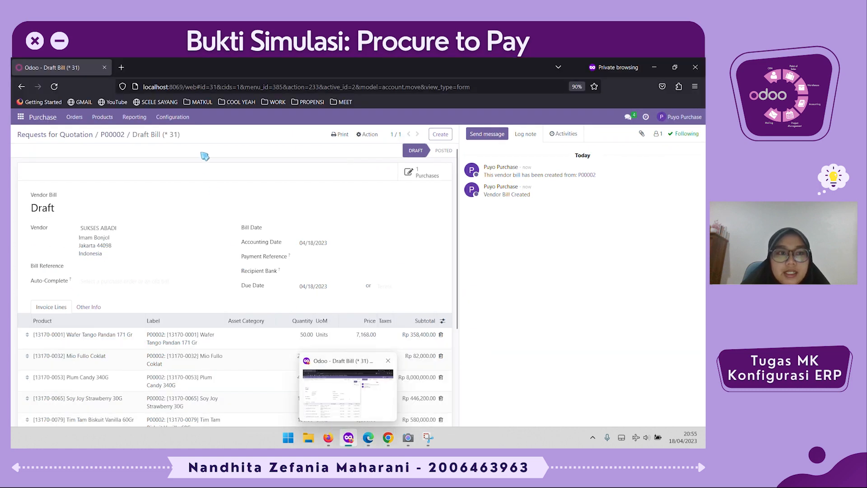
mouse_move(328, 447)
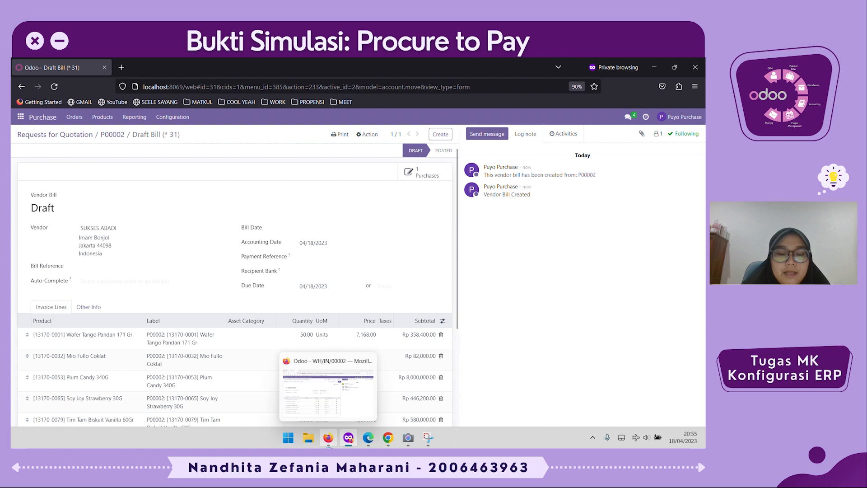
left_click(368, 438)
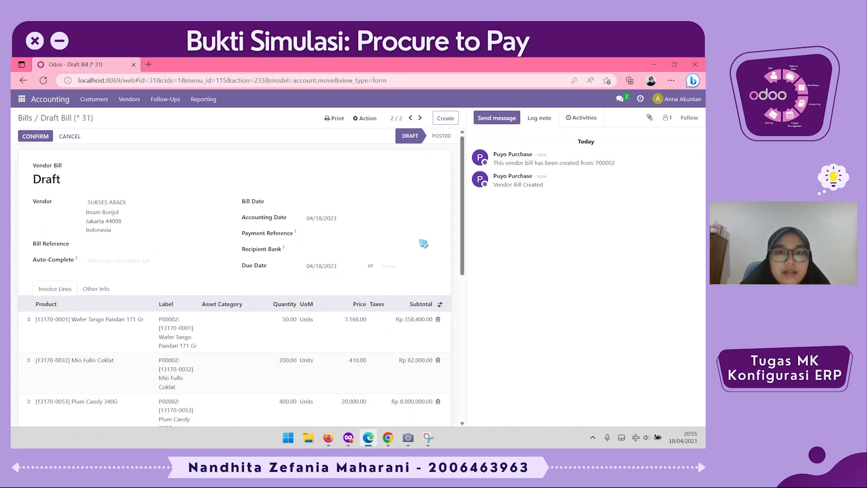
Try to confirm the draft vendor bill without a bill date.
left_click(32, 136)
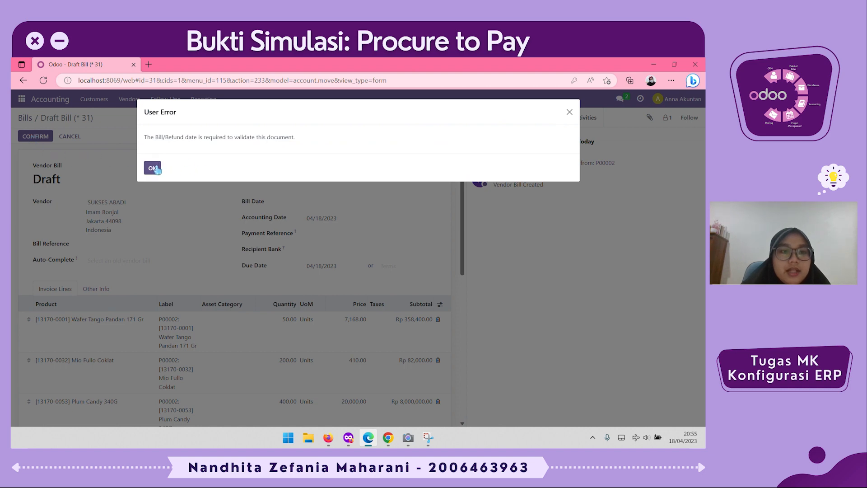
left_click_drag(151, 137, 197, 140)
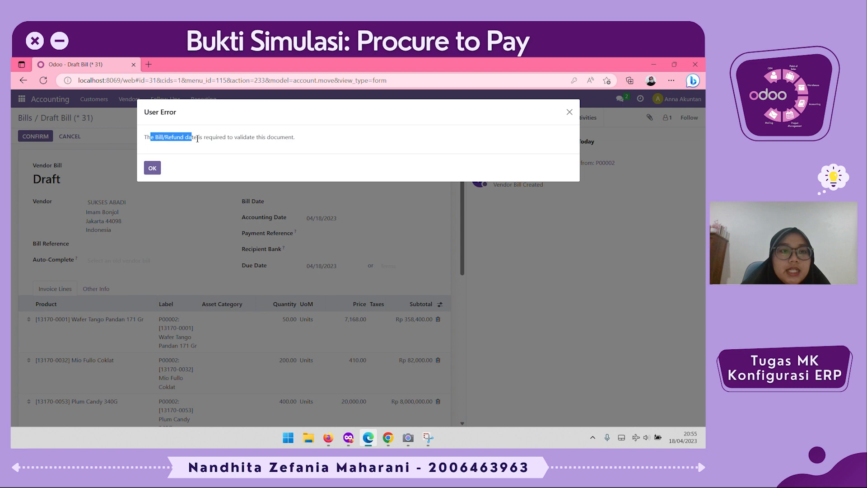
left_click(152, 167)
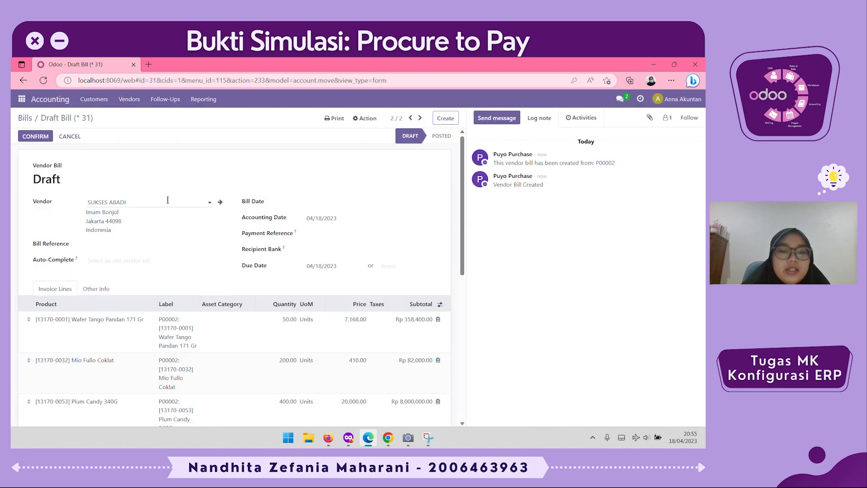
Set the draft vendor bill's bill date to 04/18/2023 and confirm the bill.
left_click(325, 207)
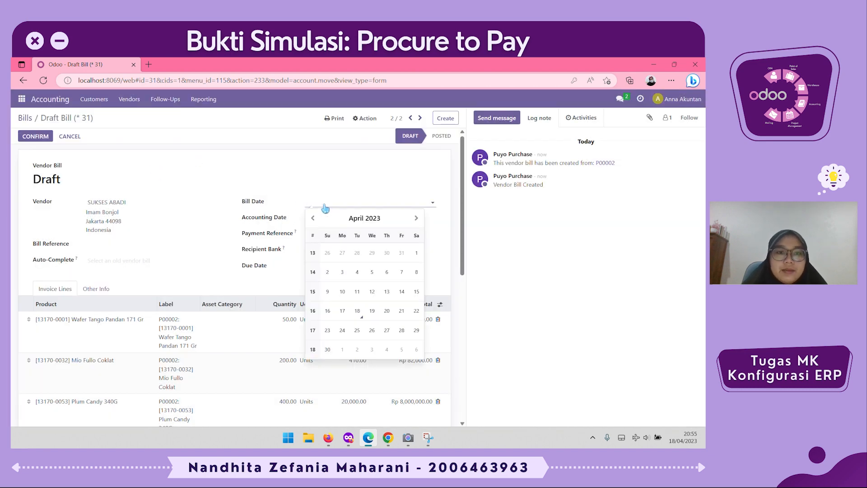
left_click(357, 311)
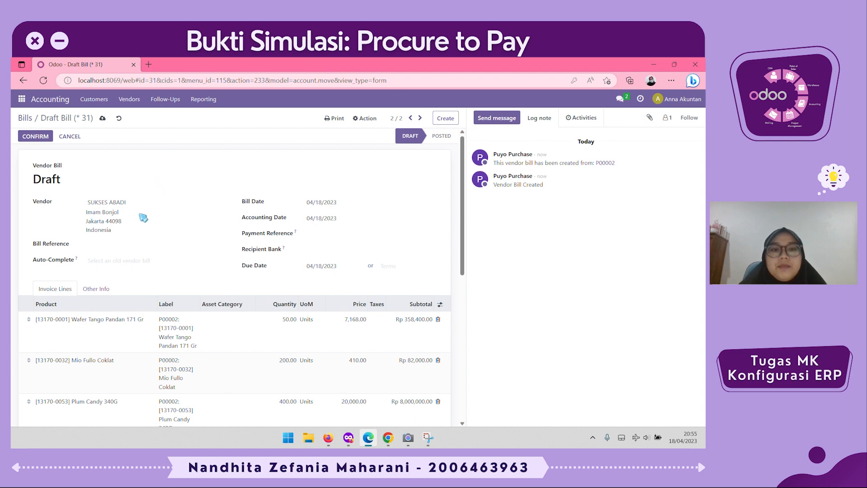
left_click(38, 140)
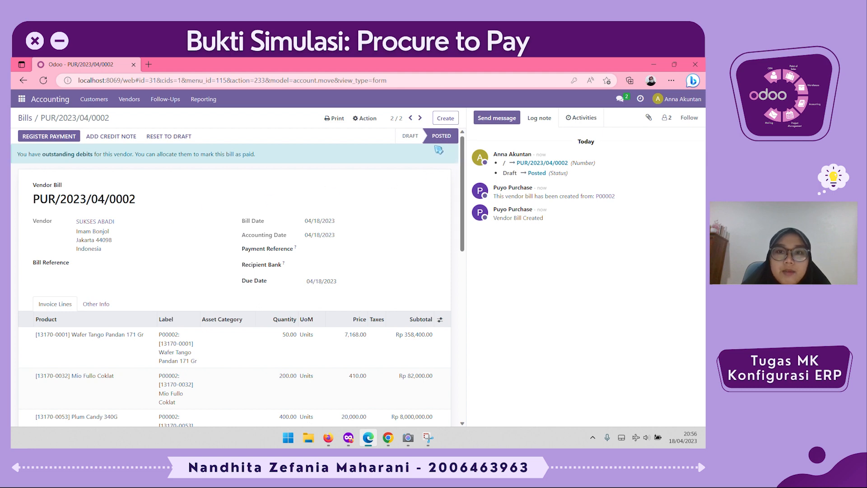
Register the posted vendor bill's full payment through the Bank BNI journal with the Manual payment method.
left_click(55, 140)
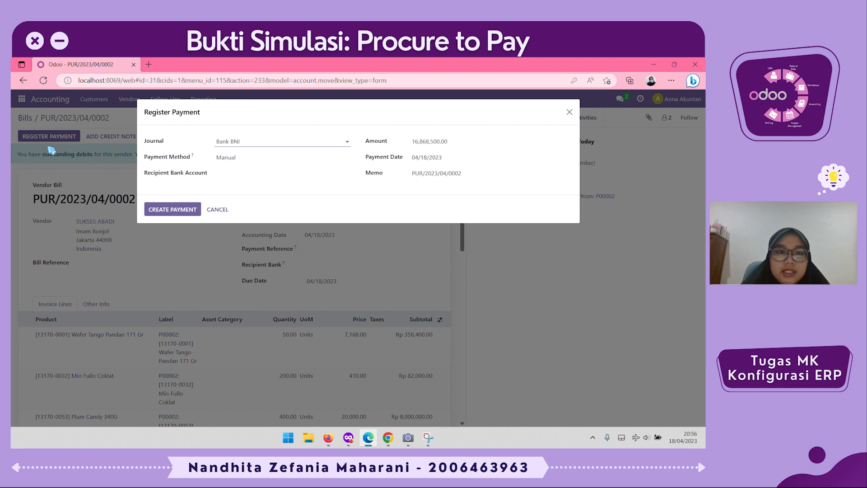
left_click(307, 145)
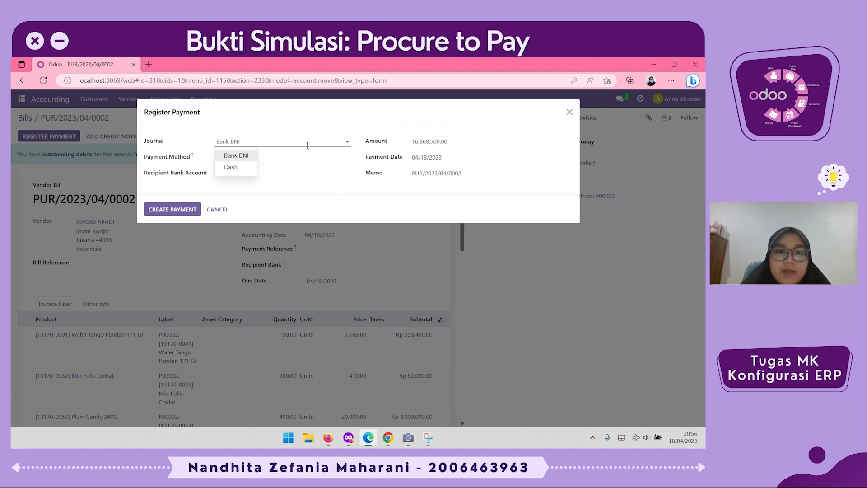
left_click(254, 189)
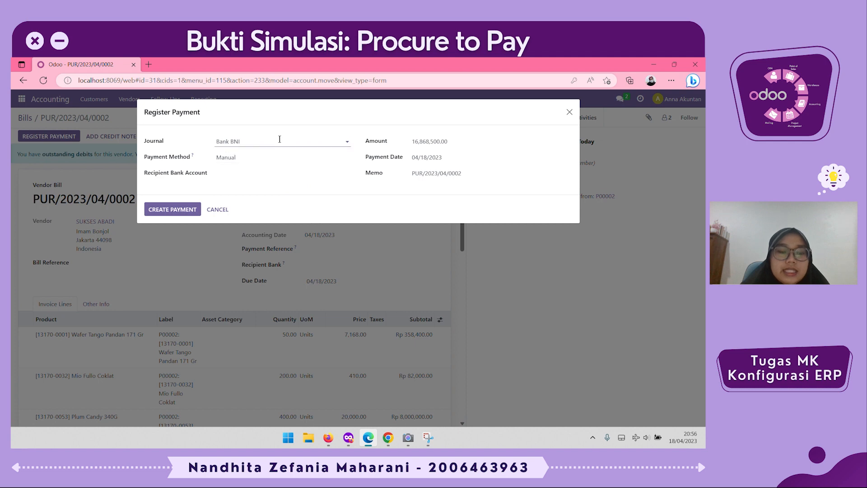
left_click(193, 211)
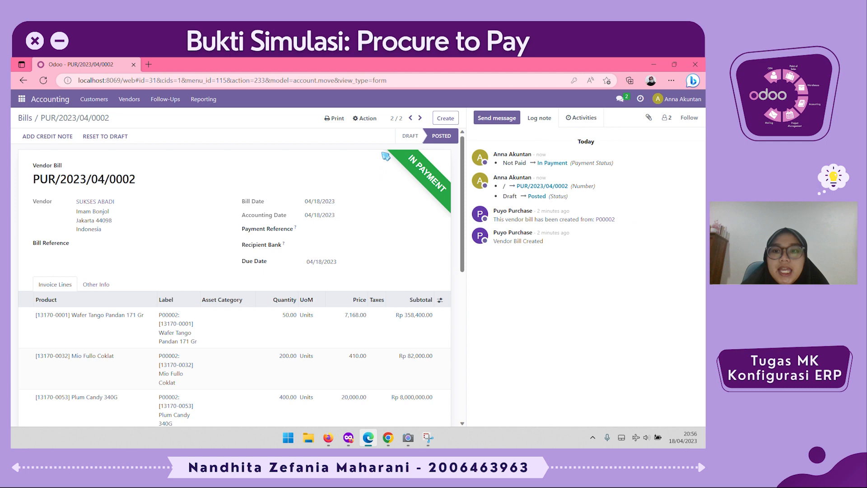
left_click_drag(386, 156, 482, 218)
left_click(435, 219)
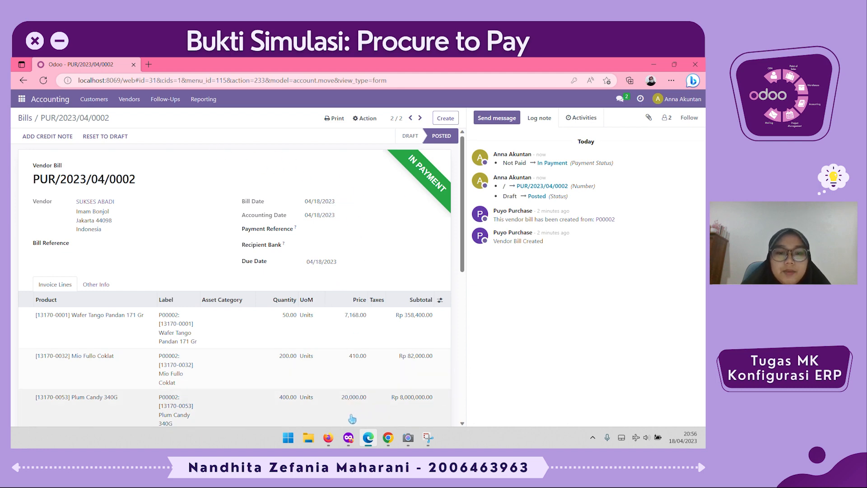
Reload the vendor bill in the purchasing user's private Firefox window and the receipt in the warehouse user's Firefox window.
left_click(349, 437)
left_click(53, 86)
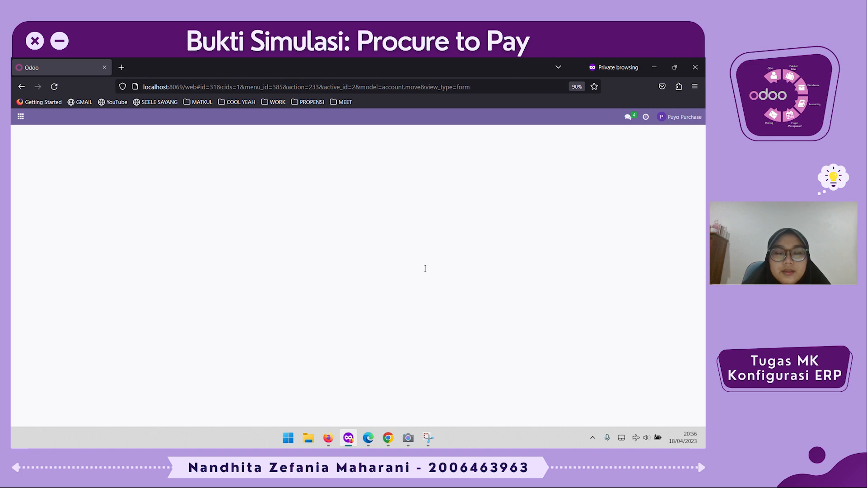
left_click(329, 438)
left_click(54, 86)
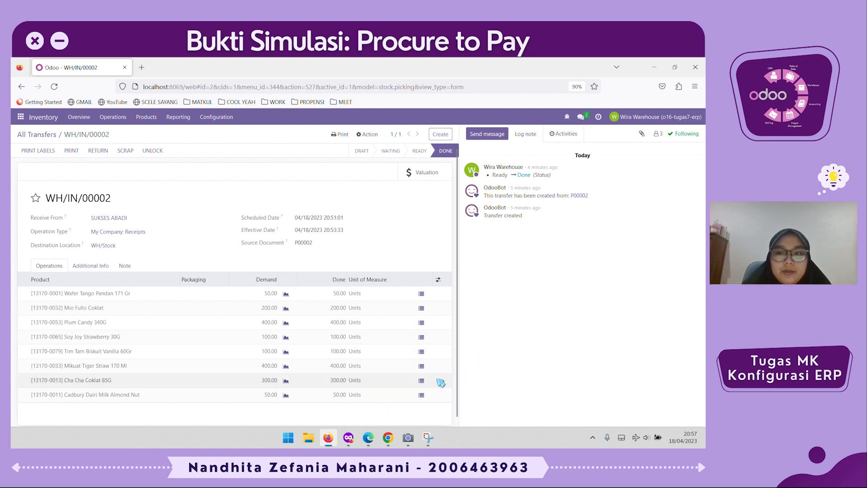
Review the access rights of the accounting, purchasing and warehouse users in the administrator's Chrome window, and return to the user list.
mouse_move(397, 440)
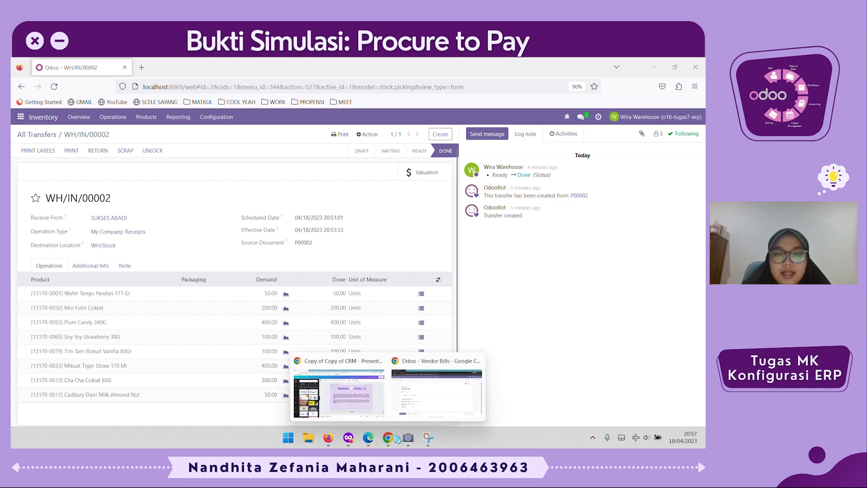
left_click(422, 401)
left_click(22, 115)
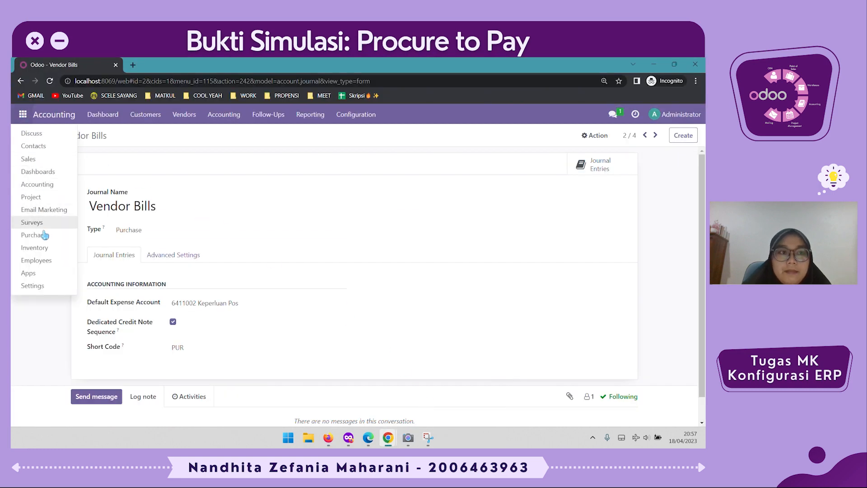
left_click(55, 286)
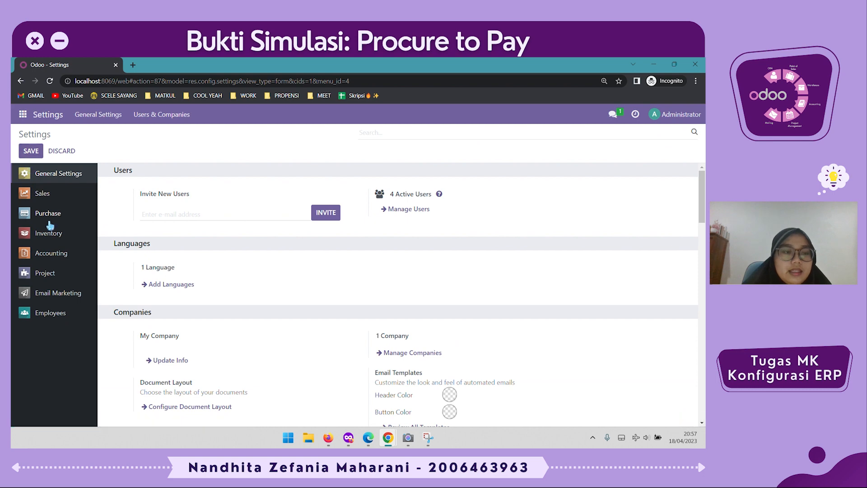
left_click(154, 115)
left_click(159, 132)
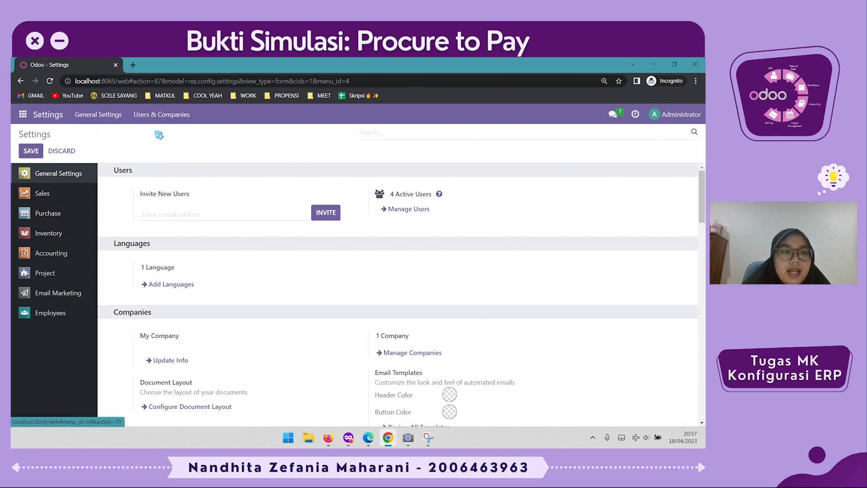
left_click(120, 206)
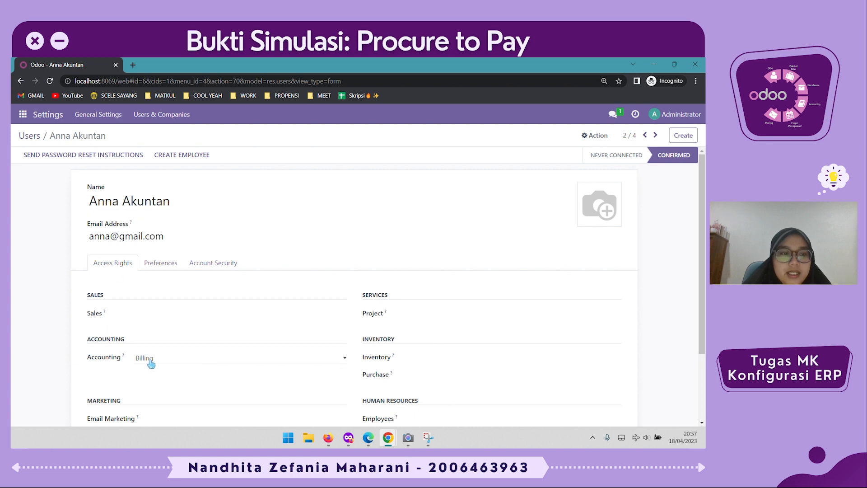
left_click(657, 136)
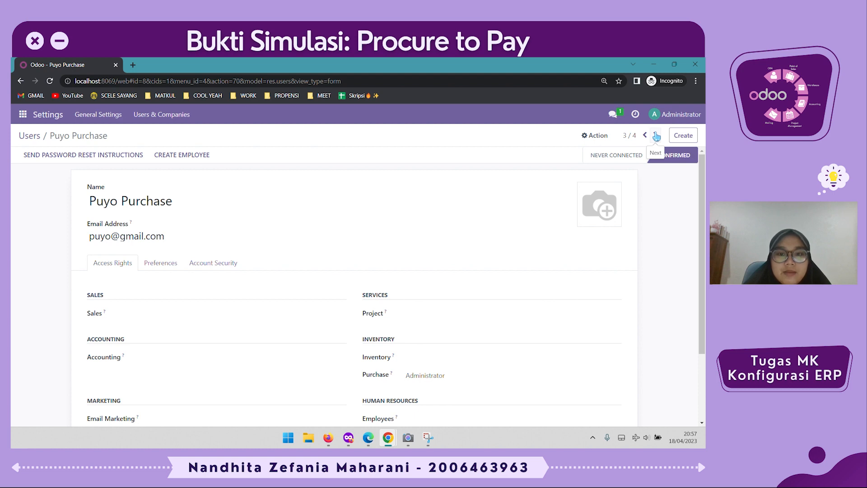
left_click(658, 136)
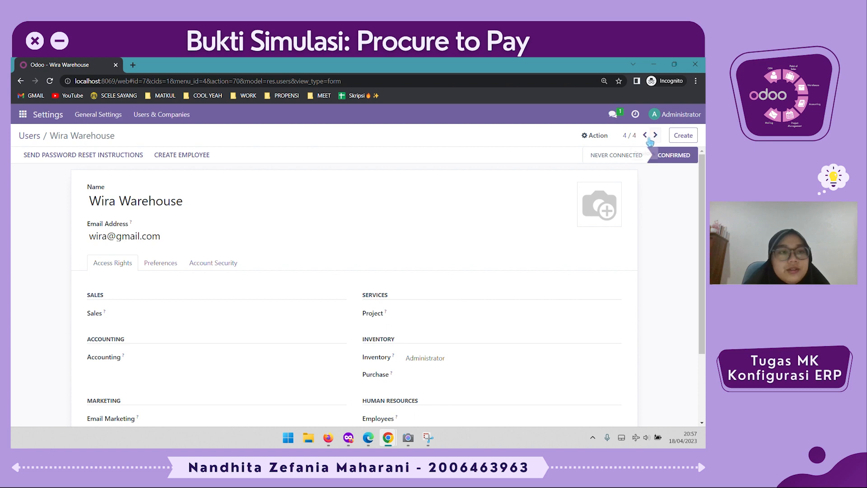
left_click(37, 141)
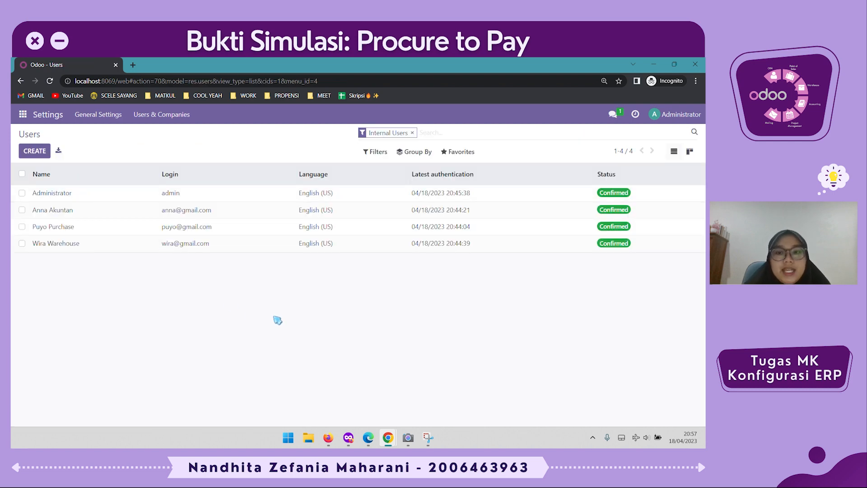
Review the vendor bill in the Edge and private Firefox windows and the completed receipt in the warehouse user's Firefox window.
left_click(369, 438)
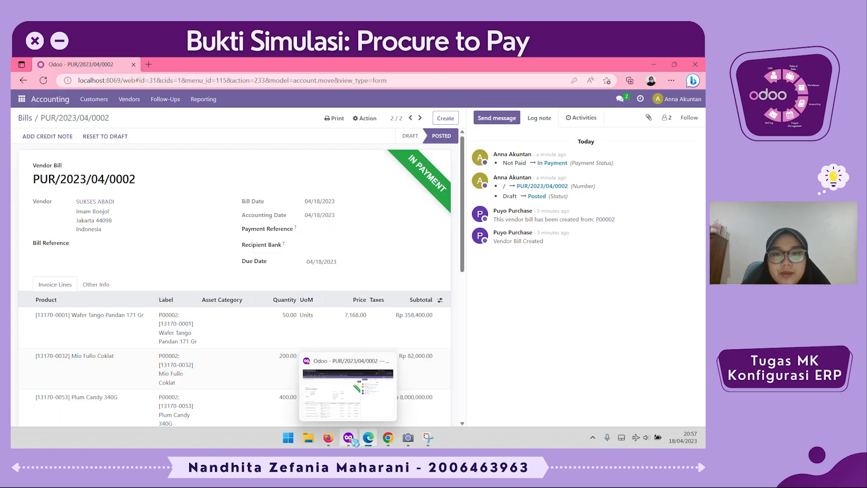
left_click(352, 443)
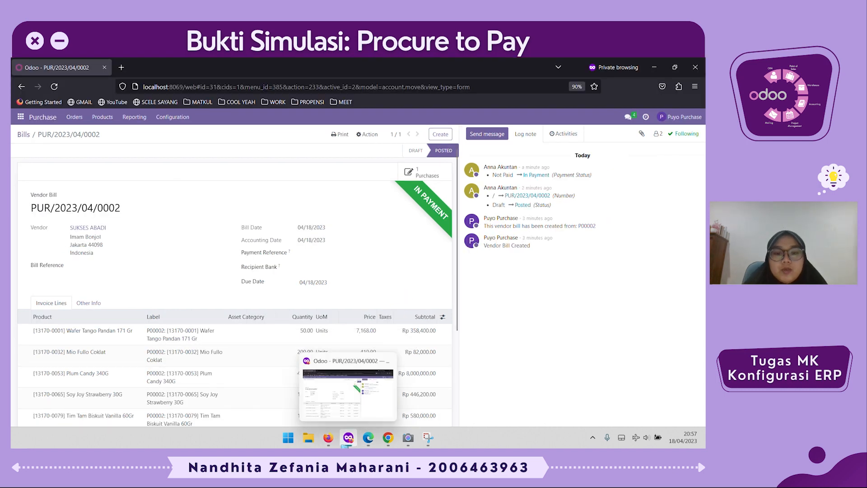
left_click(337, 441)
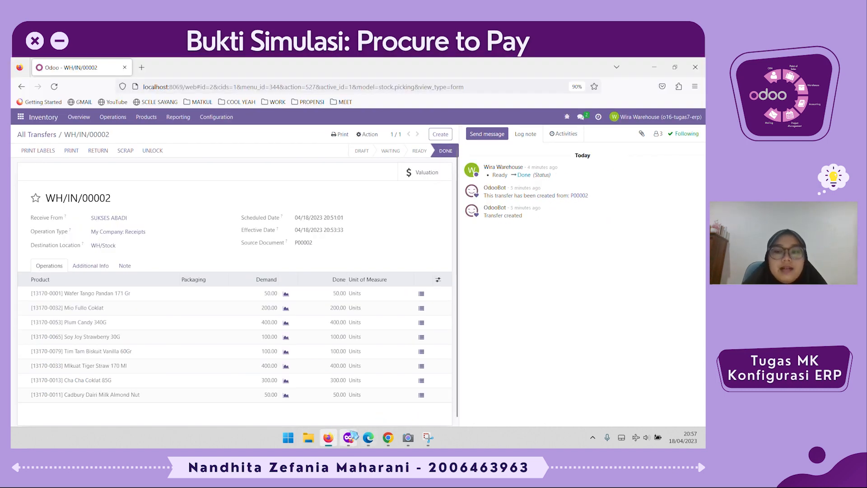
left_click(349, 438)
left_click(328, 438)
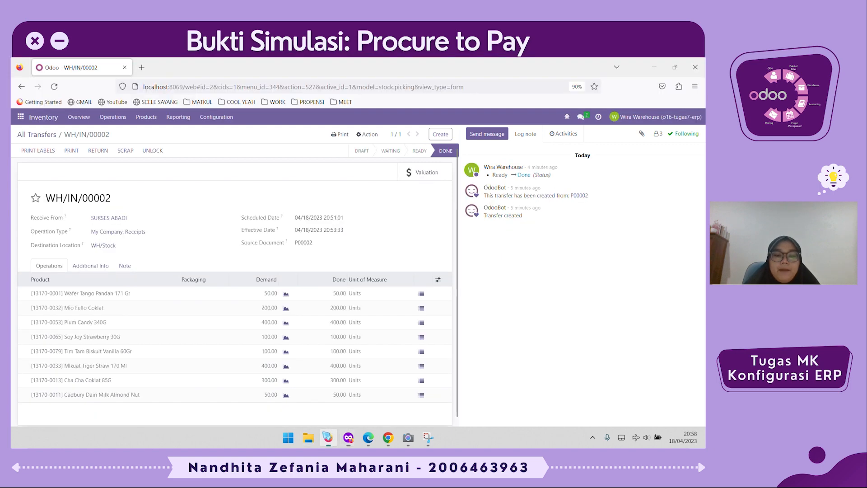